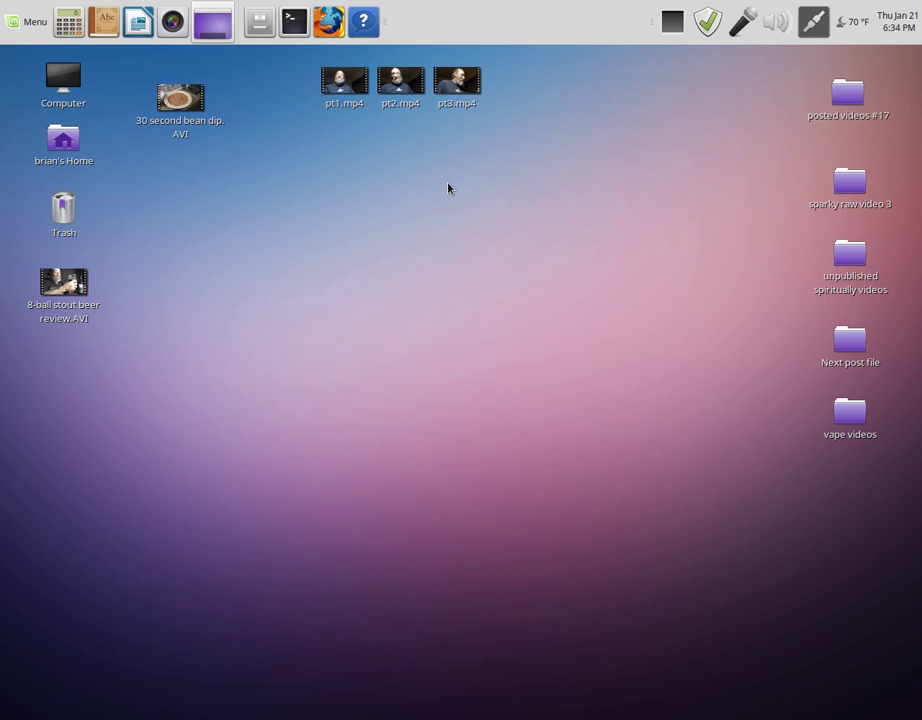
- Open pt1.mp4 with OpenShot Video Editor through Open With > Other Application
{"action": "right_click", "coordinate": [344, 93]}
{"action": "mouse_move", "coordinate": [434, 128]}
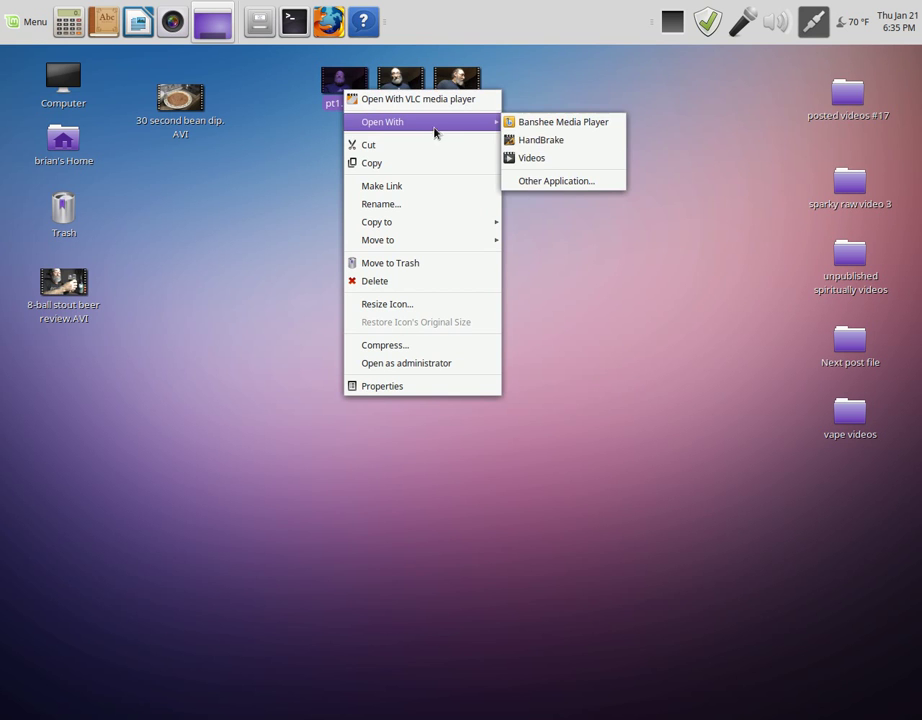
{"action": "left_click", "coordinate": [531, 182]}
{"action": "scroll", "coordinate": [557, 345], "scroll_direction": "down", "scroll_amount": 3}
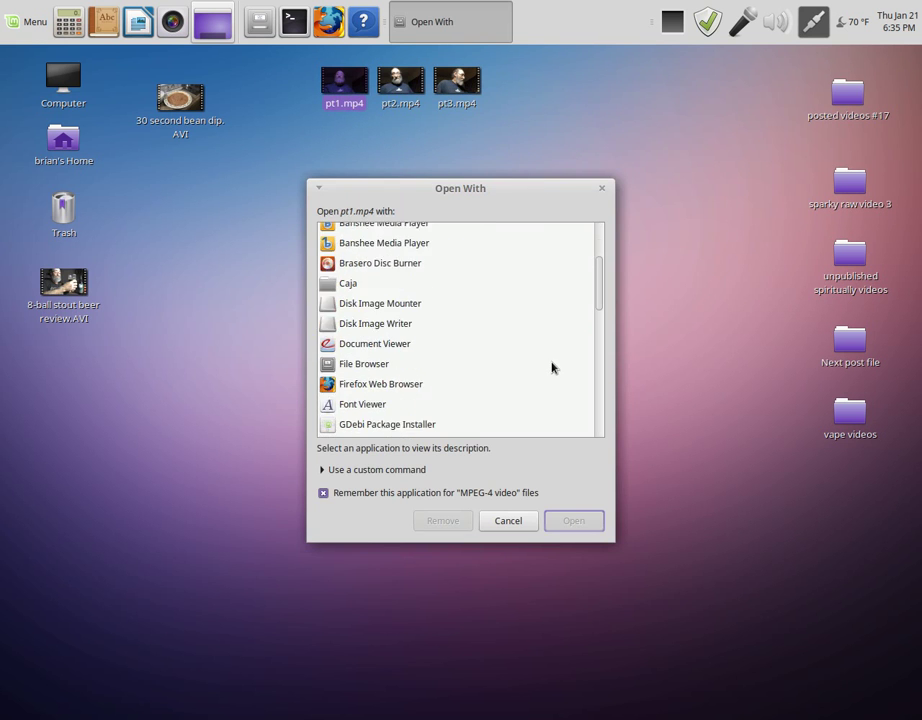
{"action": "scroll", "coordinate": [551, 370], "scroll_direction": "down", "scroll_amount": 8}
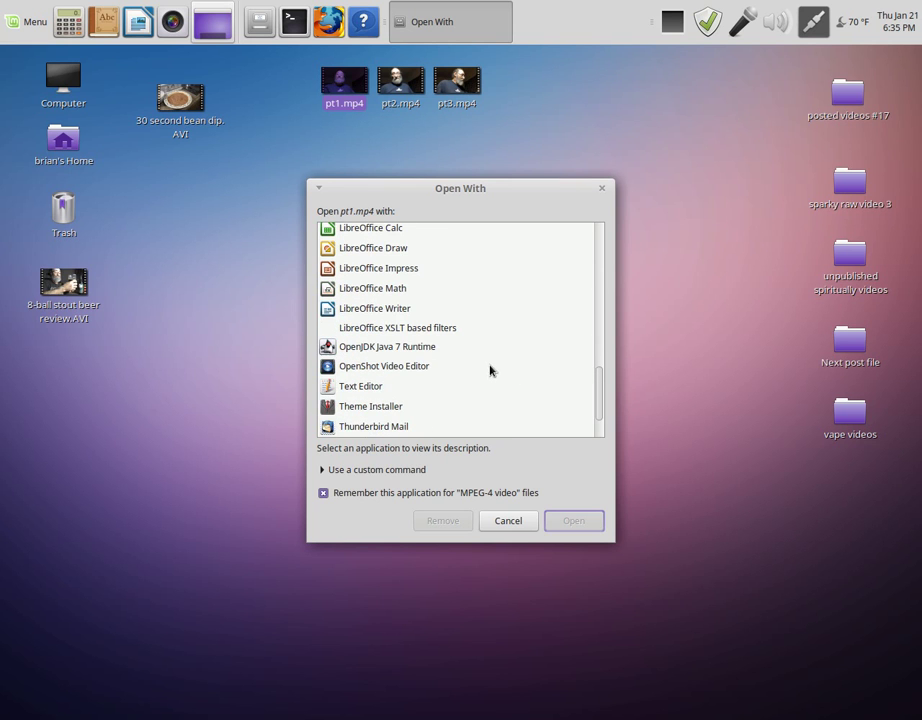
{"action": "left_click", "coordinate": [379, 372]}
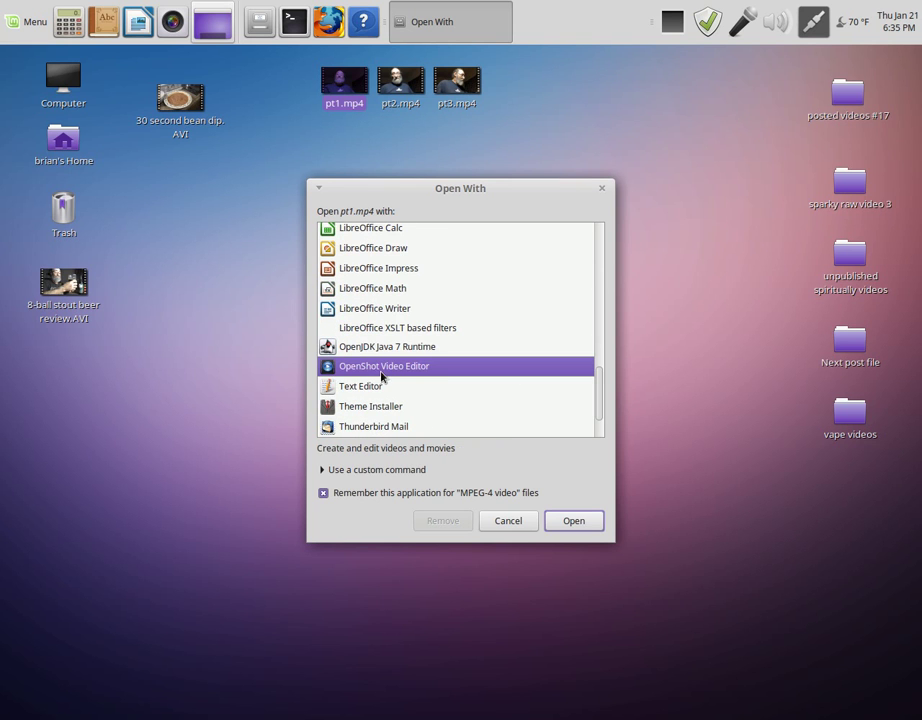
- Launch OpenShot with pt1.mp4, put the 16-second clip at Track 1's start, and preview it
{"action": "left_click", "coordinate": [586, 522]}
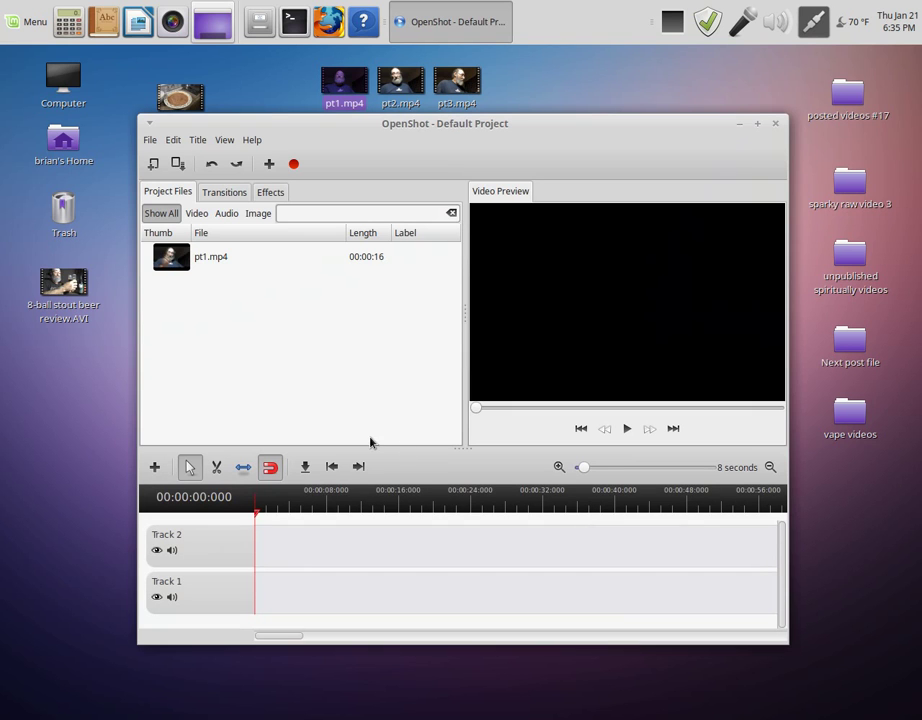
{"action": "left_click_drag", "start_coordinate": [253, 259], "coordinate": [285, 598]}
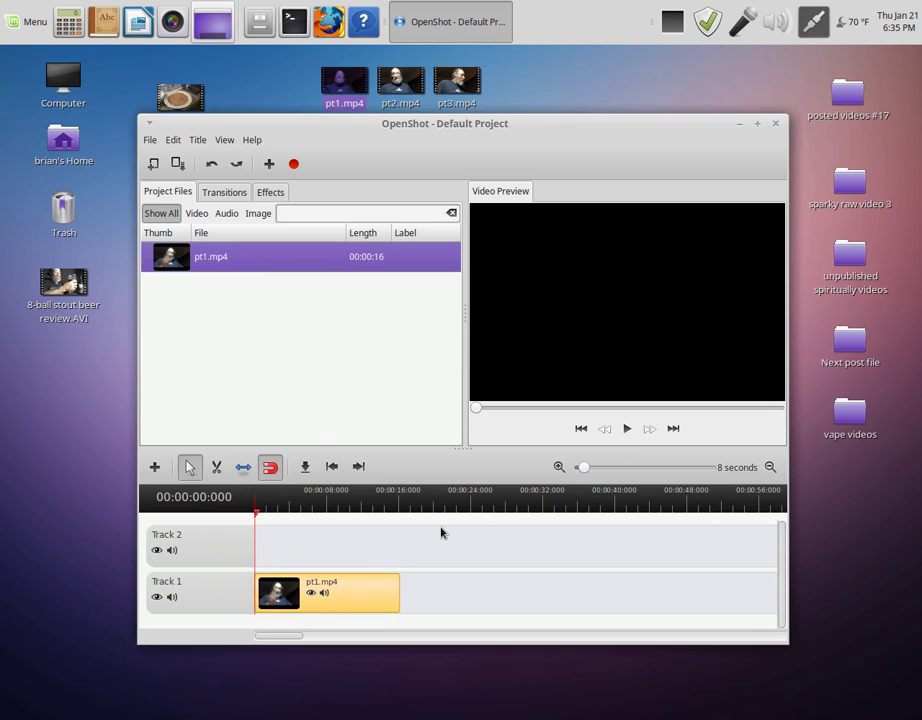
{"action": "left_click", "coordinate": [627, 432]}
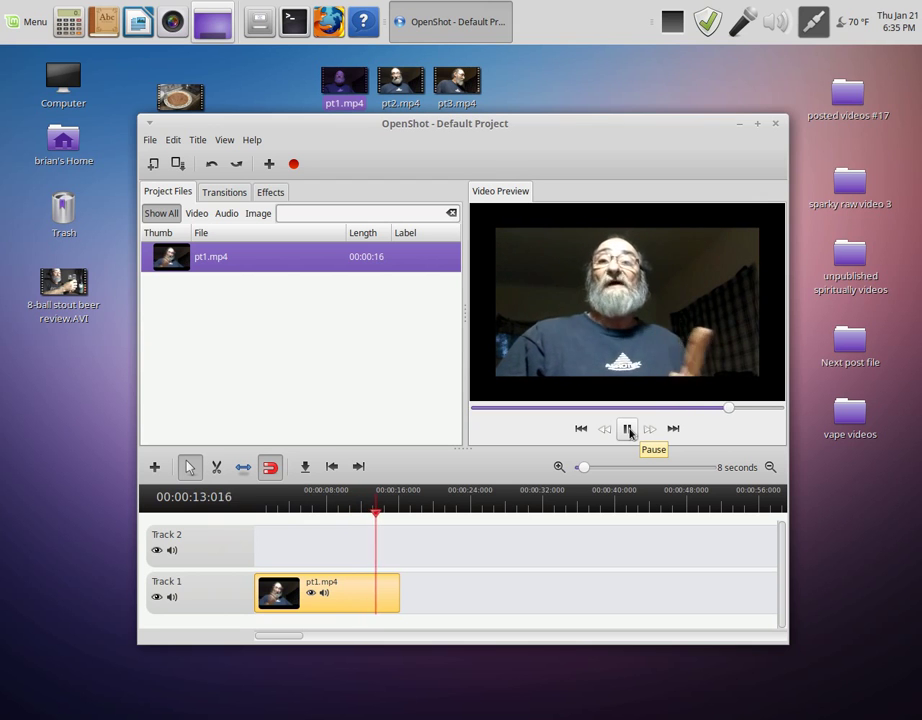
{"action": "left_click", "coordinate": [628, 429]}
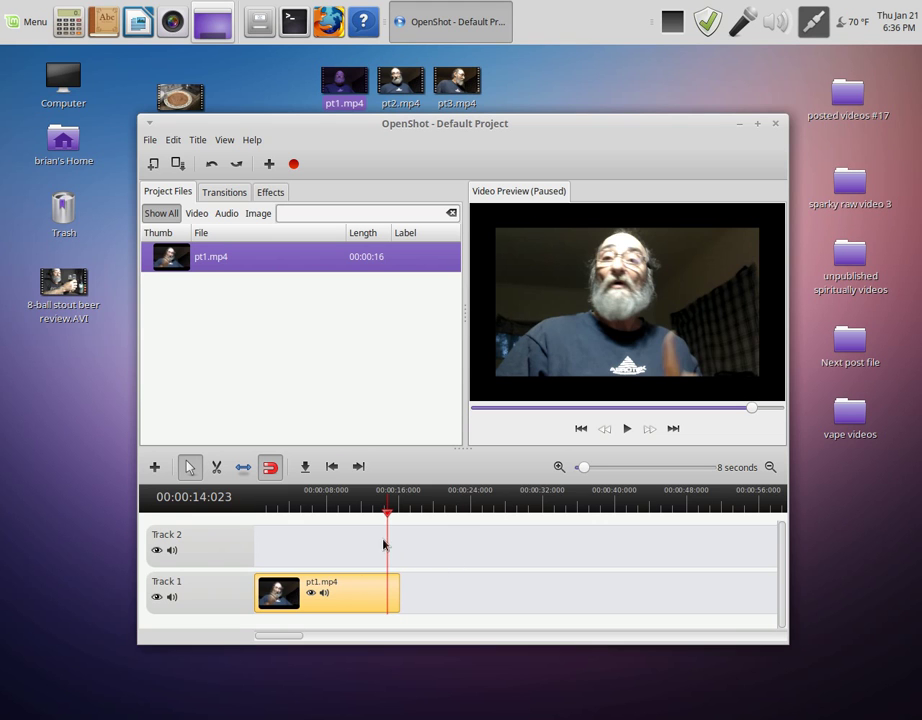
- Import pt2.mp4 into Project Files, place it after pt1.mp4 on Track 1, and preview both
{"action": "left_click", "coordinate": [408, 92]}
{"action": "left_click_drag", "start_coordinate": [408, 92], "coordinate": [250, 335]}
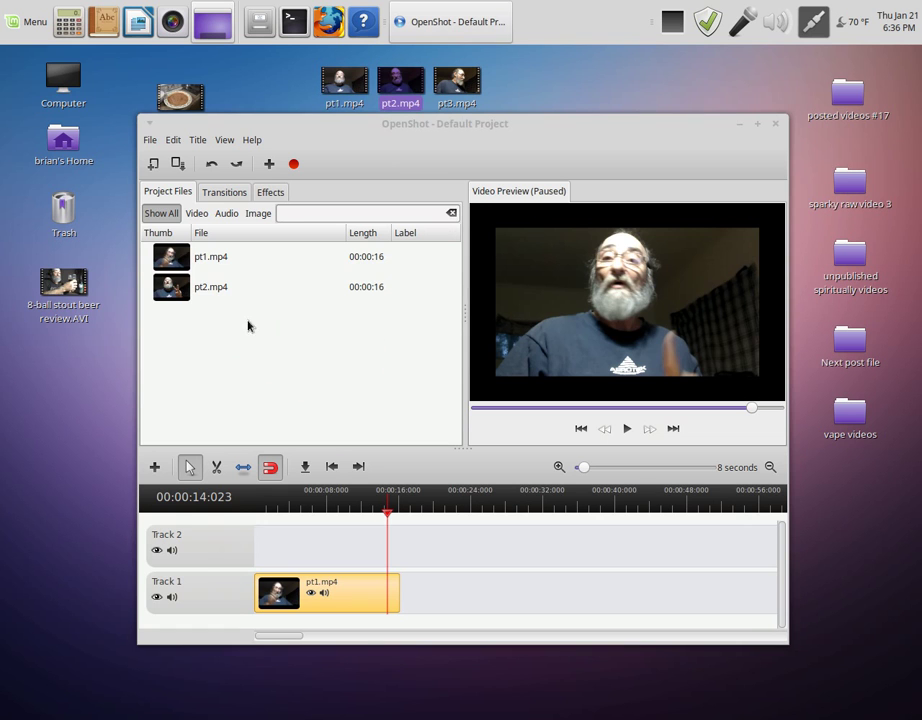
{"action": "left_click_drag", "start_coordinate": [302, 285], "coordinate": [428, 597]}
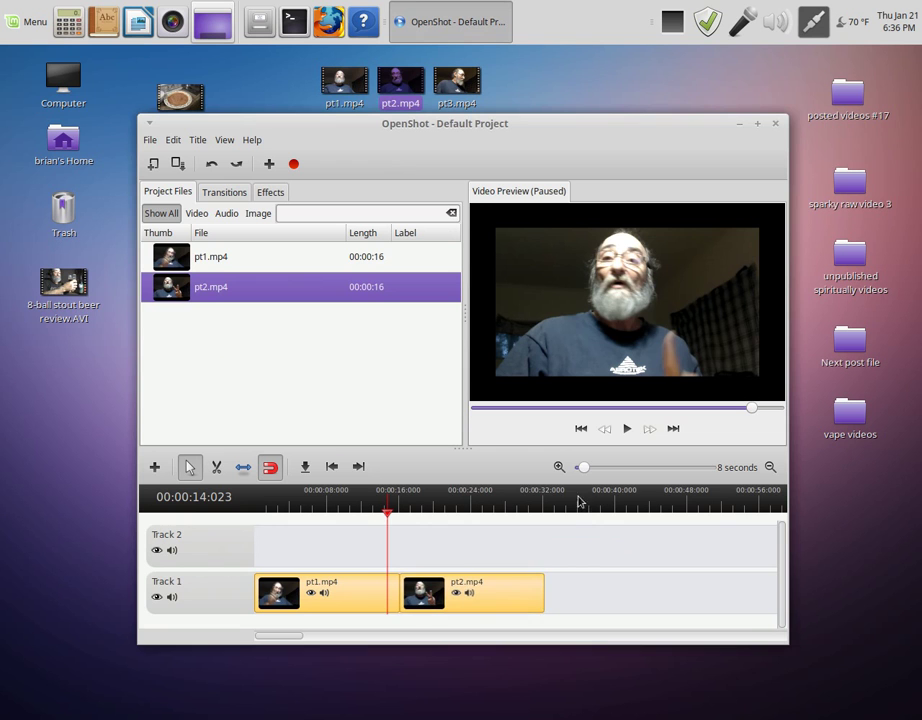
{"action": "left_click", "coordinate": [628, 430]}
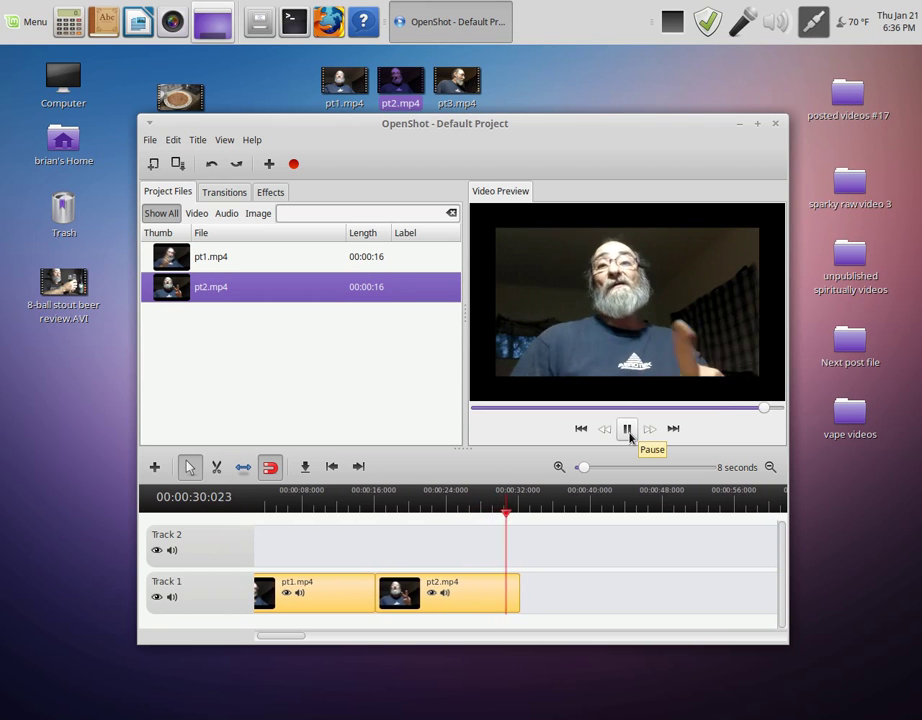
{"action": "left_click", "coordinate": [627, 430]}
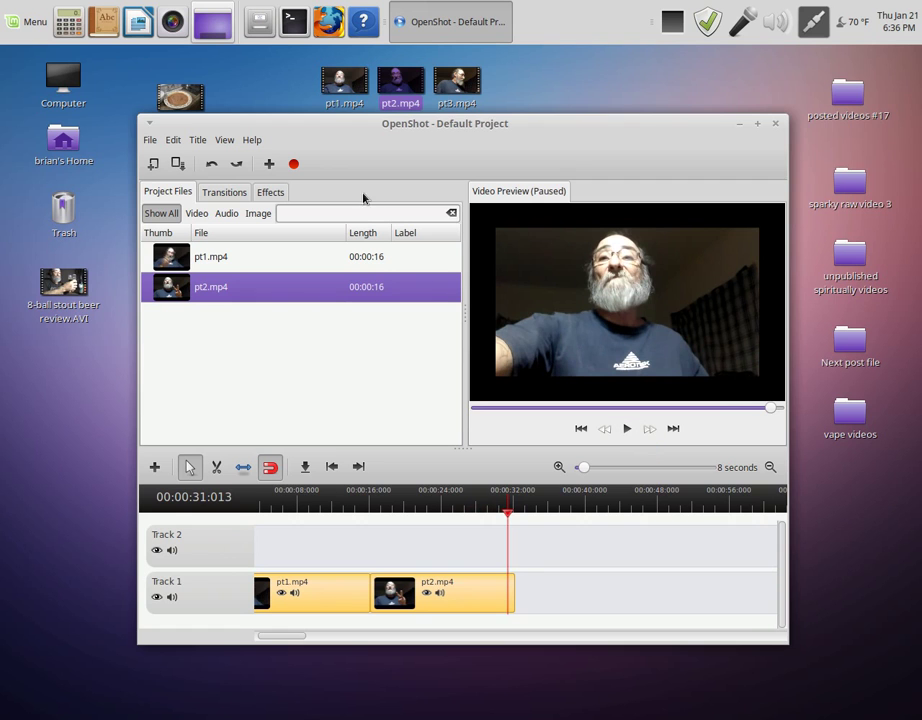
- Import the 15-second pt3.mp4, place it after pt2.mp4 on Track 1, and play the timeline
{"action": "left_click_drag", "start_coordinate": [457, 82], "coordinate": [270, 373]}
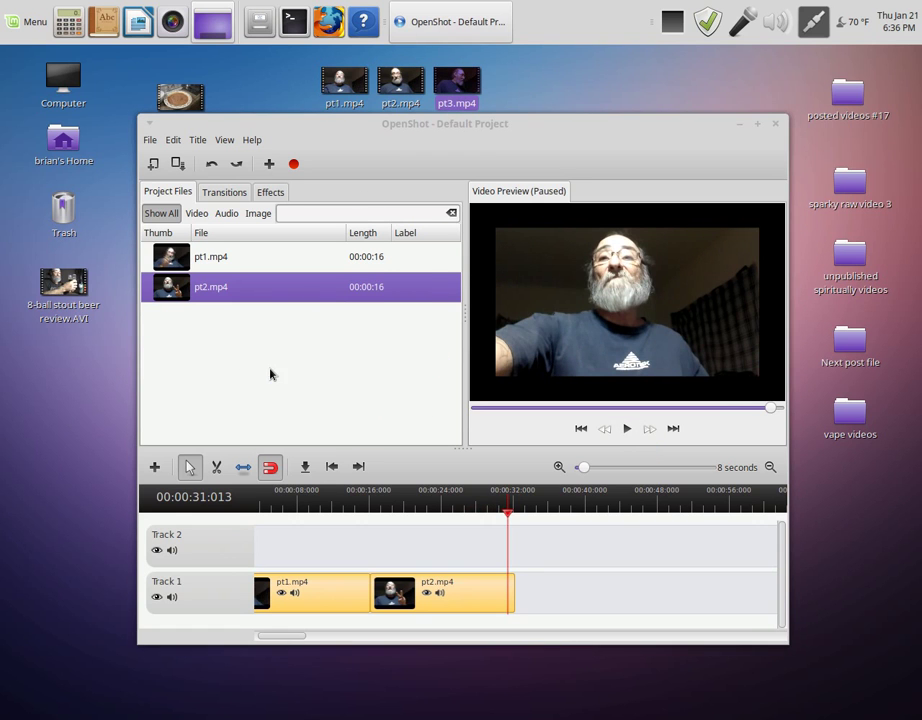
{"action": "left_click", "coordinate": [224, 318]}
{"action": "left_click_drag", "start_coordinate": [224, 318], "coordinate": [565, 570]}
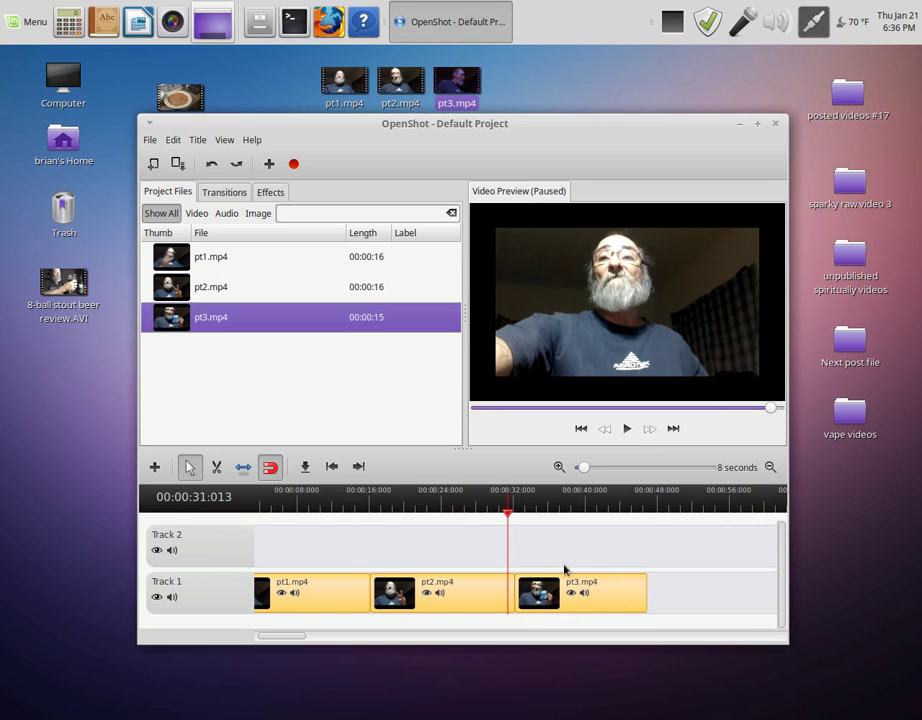
{"action": "left_click", "coordinate": [627, 428]}
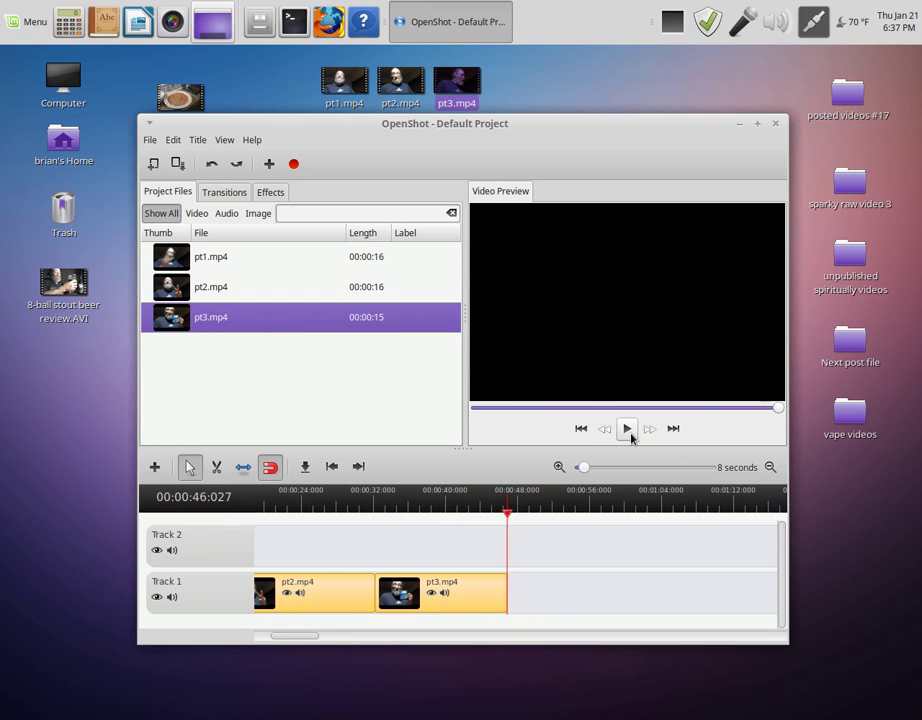
- Name the export 'editing clips into a video' with All Formats profile, AVI (mpeg4) target, High quality
{"action": "left_click", "coordinate": [296, 166]}
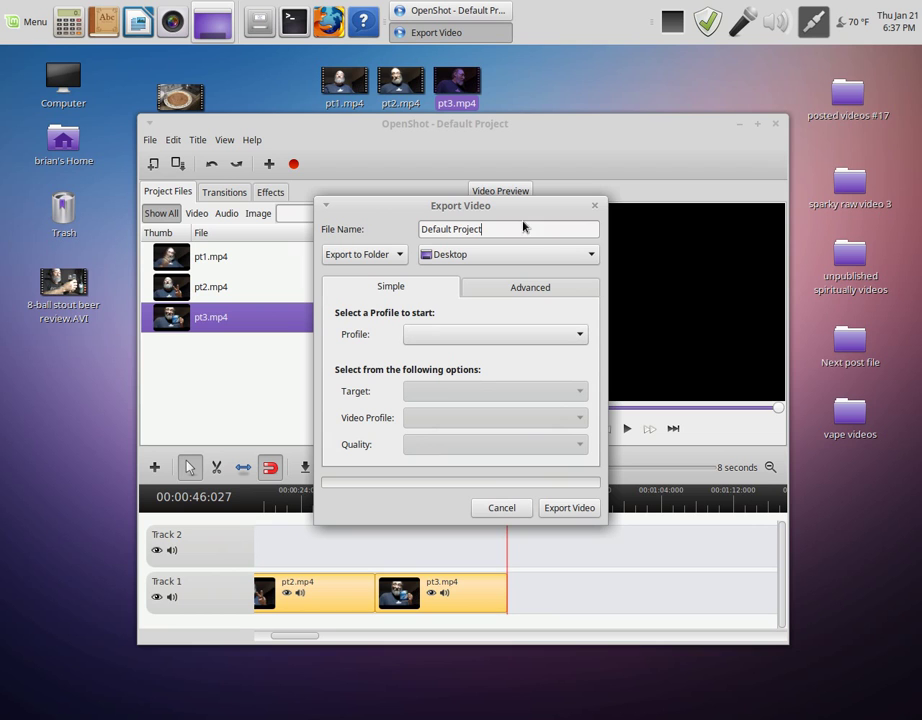
{"action": "key", "text": "BackSpace"}
{"action": "key", "text": "BackSpace"}
{"action": "key", "text": "BackSpace"}
{"action": "key", "text": "BackSpace"}
{"action": "key", "text": "BackSpace"}
{"action": "key", "text": "BackSpace"}
{"action": "key", "text": "BackSpace"}
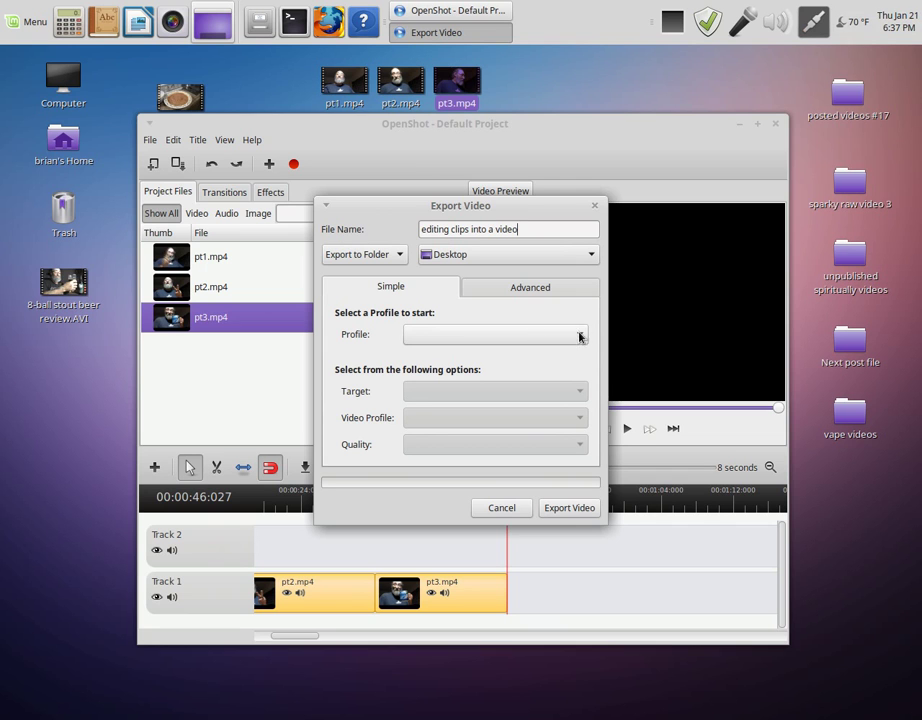
{"action": "left_click", "coordinate": [578, 334]}
{"action": "left_click", "coordinate": [517, 345]}
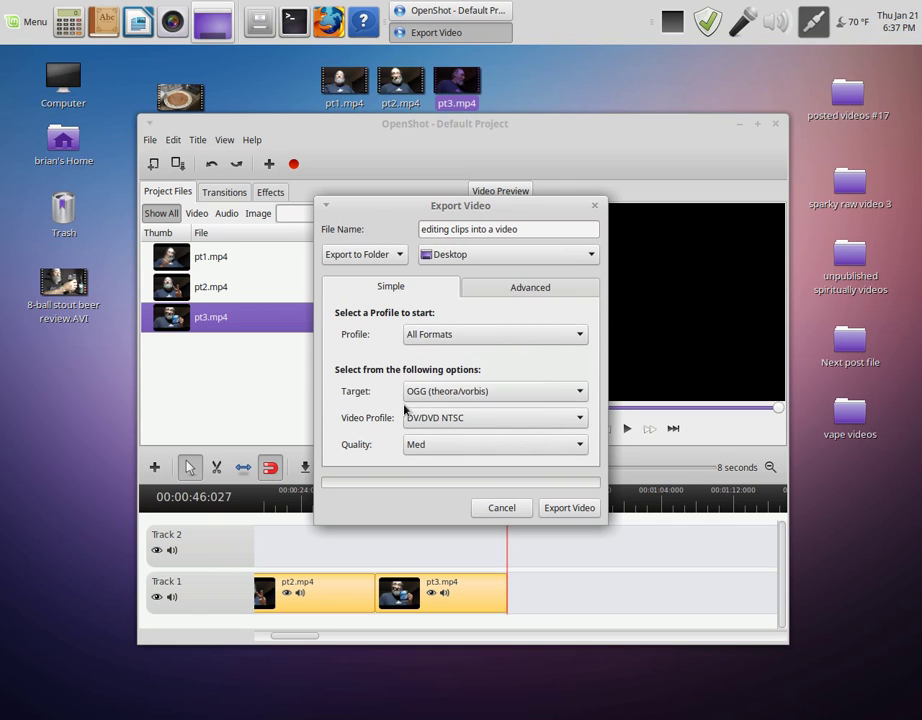
{"action": "left_click", "coordinate": [581, 393]}
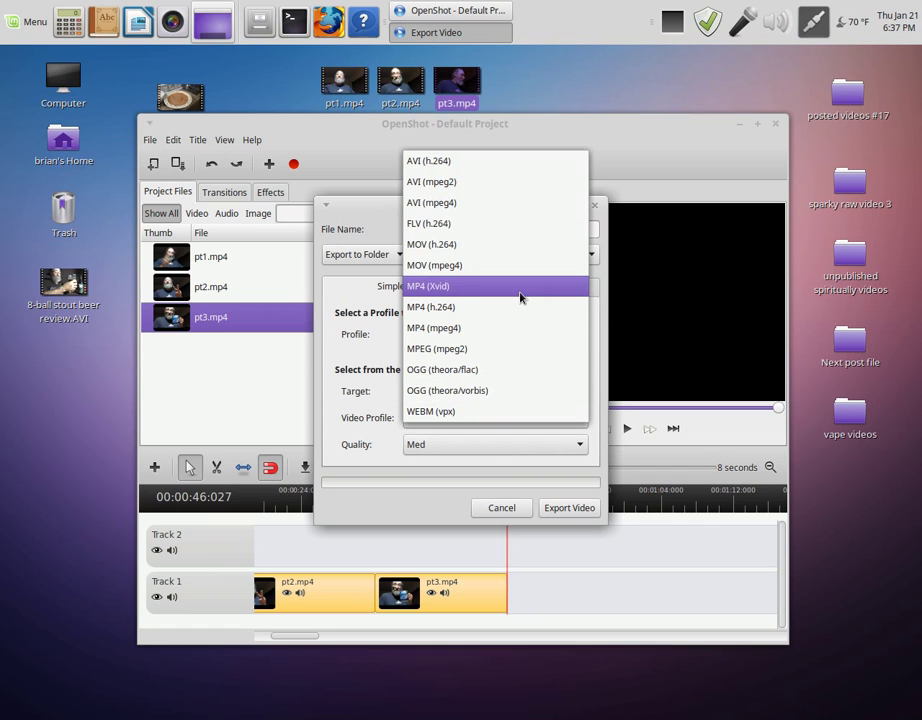
{"action": "left_click", "coordinate": [490, 204]}
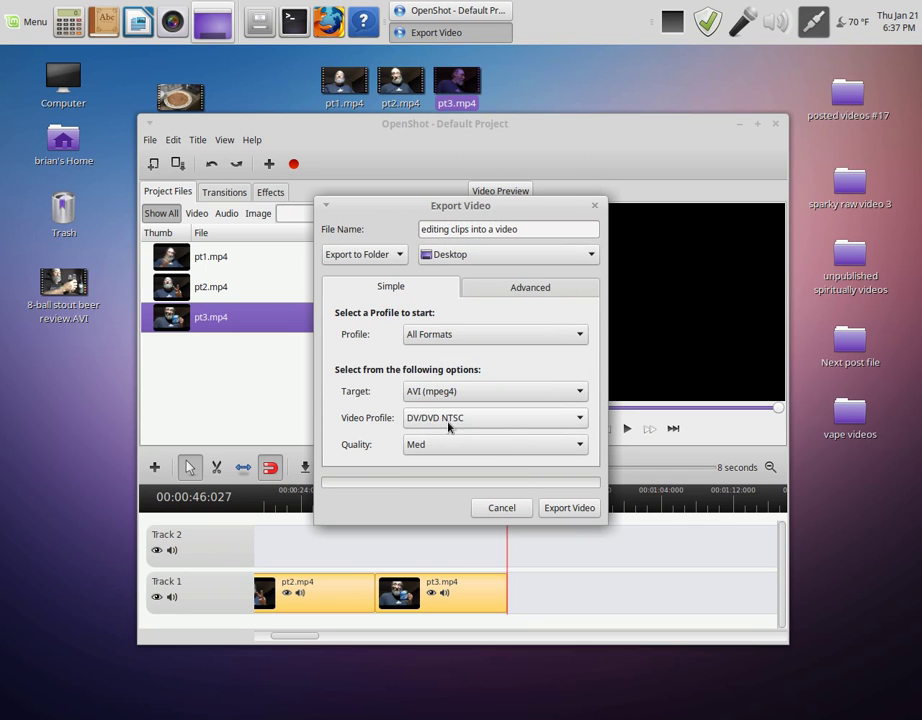
{"action": "left_click", "coordinate": [578, 444]}
{"action": "left_click", "coordinate": [566, 467]}
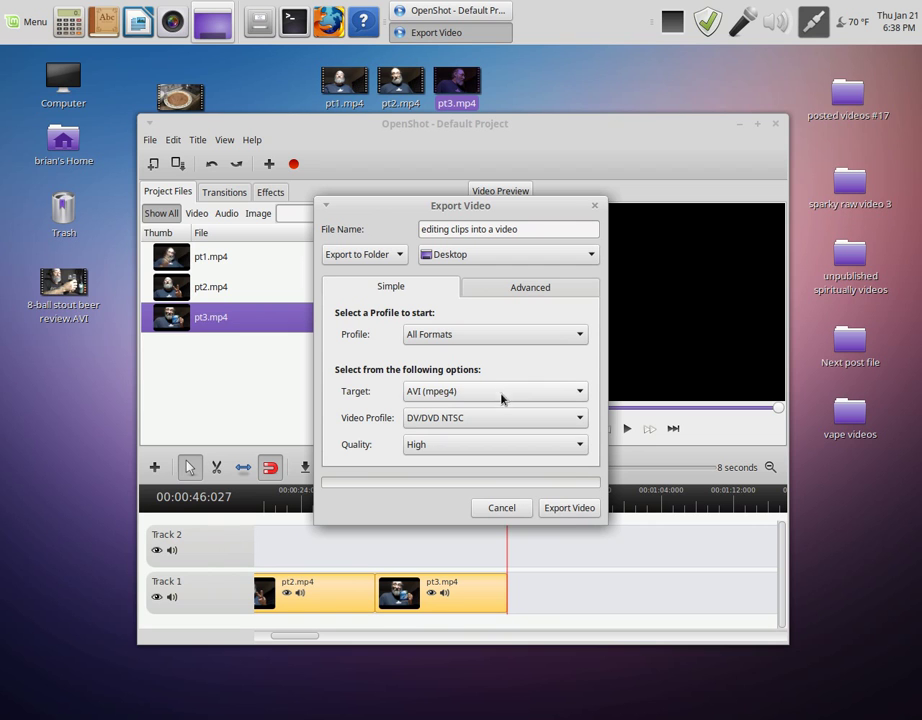
- Export the project to the Desktop as 'editing clips into a video.avi'
{"action": "left_click", "coordinate": [570, 511]}
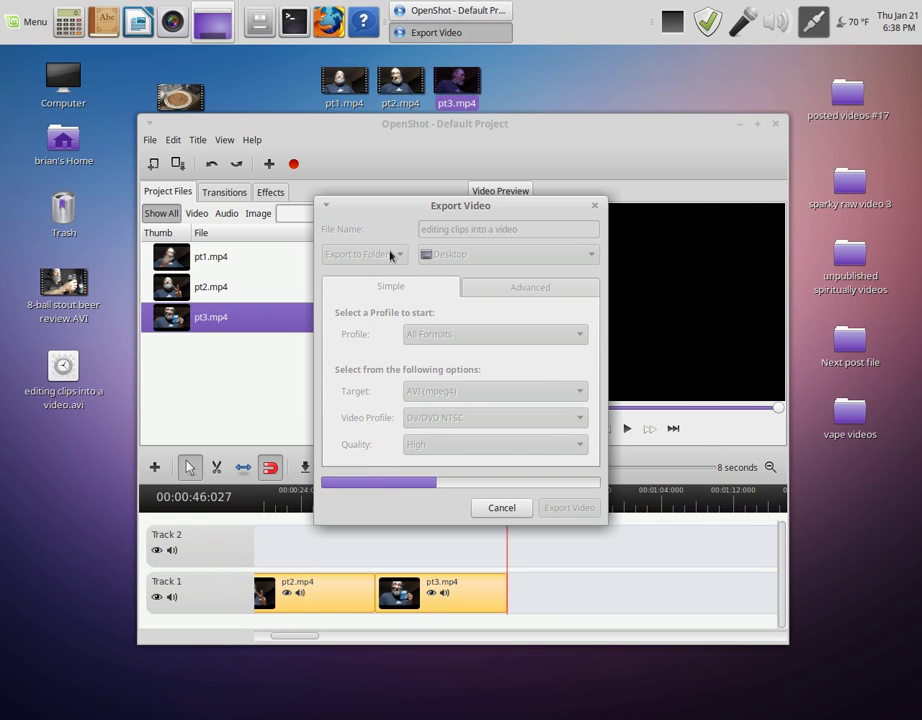
{"action": "left_click_drag", "start_coordinate": [430, 206], "coordinate": [641, 205]}
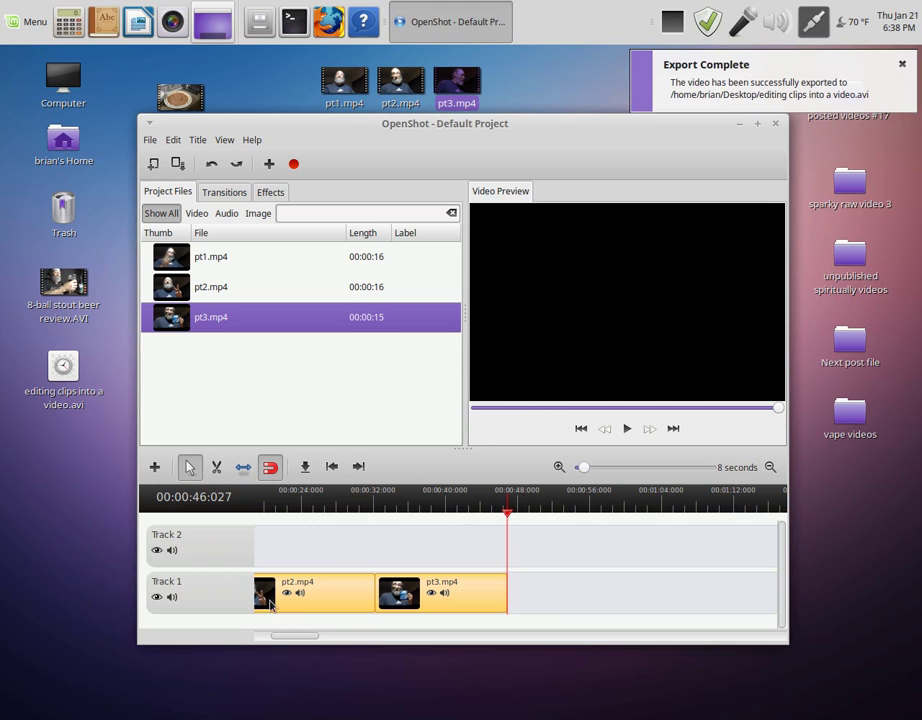
- Open 'editing clips into a video.avi' in the Videos player and play its 47 seconds
{"action": "right_click", "coordinate": [71, 375]}
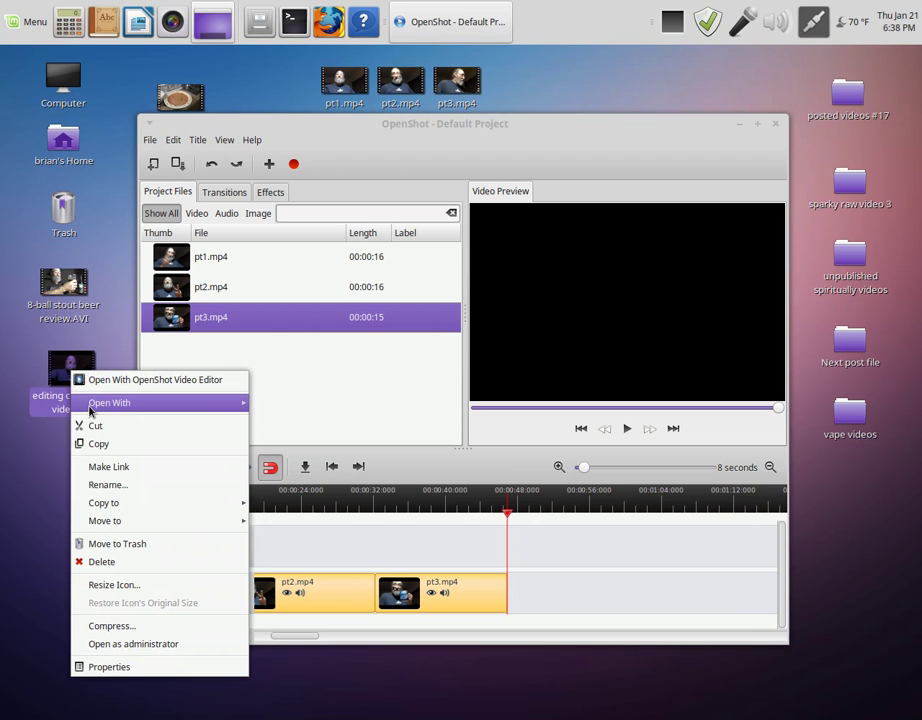
{"action": "mouse_move", "coordinate": [170, 403]}
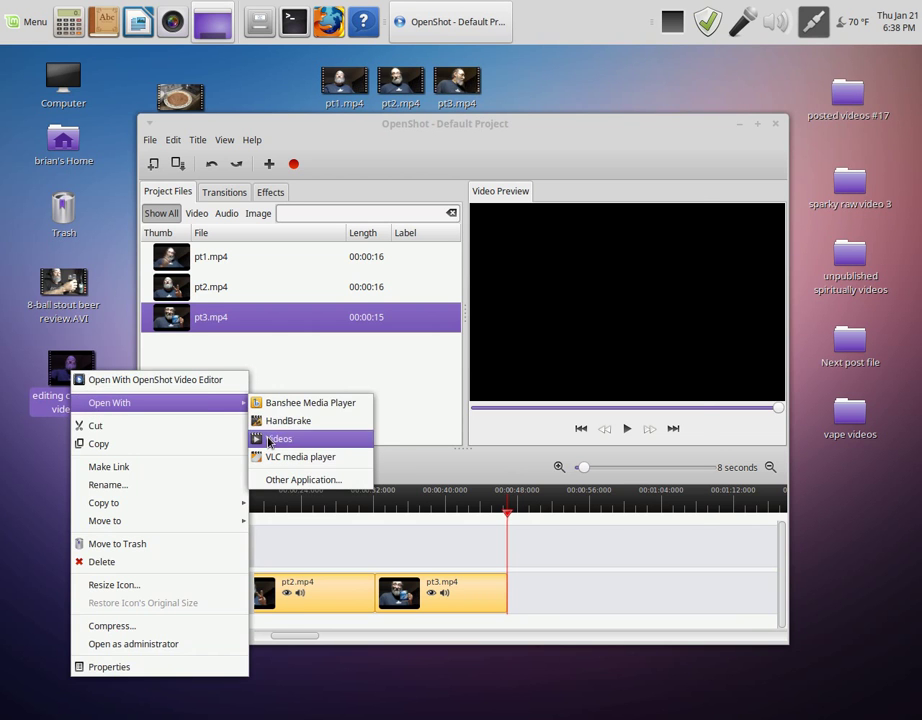
{"action": "left_click", "coordinate": [266, 438]}
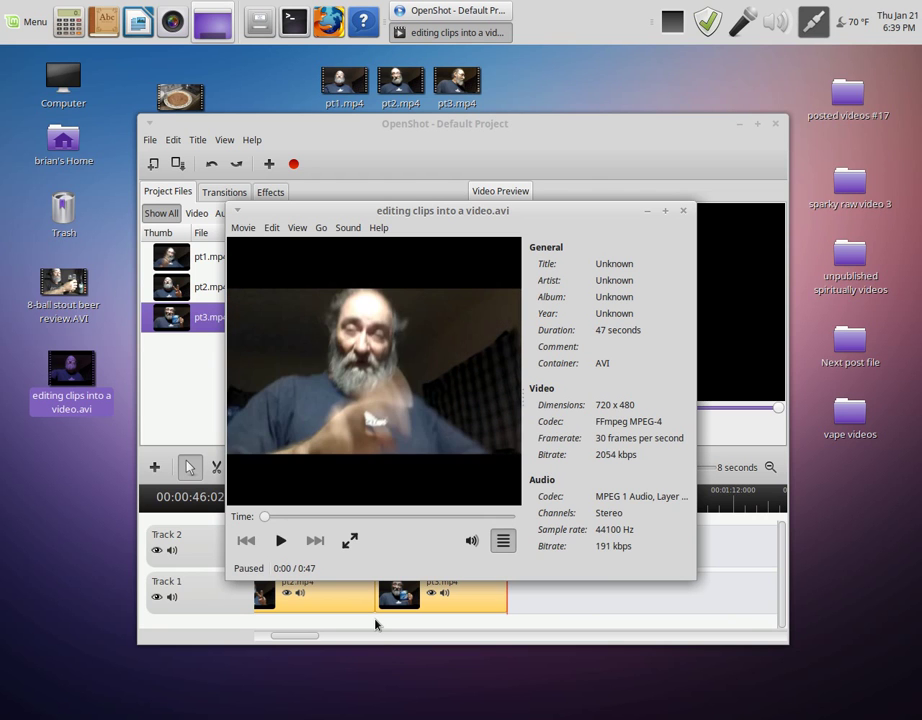
- Close the Videos player, quit OpenShot discarding project changes, and deselect the exported file
{"action": "left_click", "coordinate": [683, 211]}
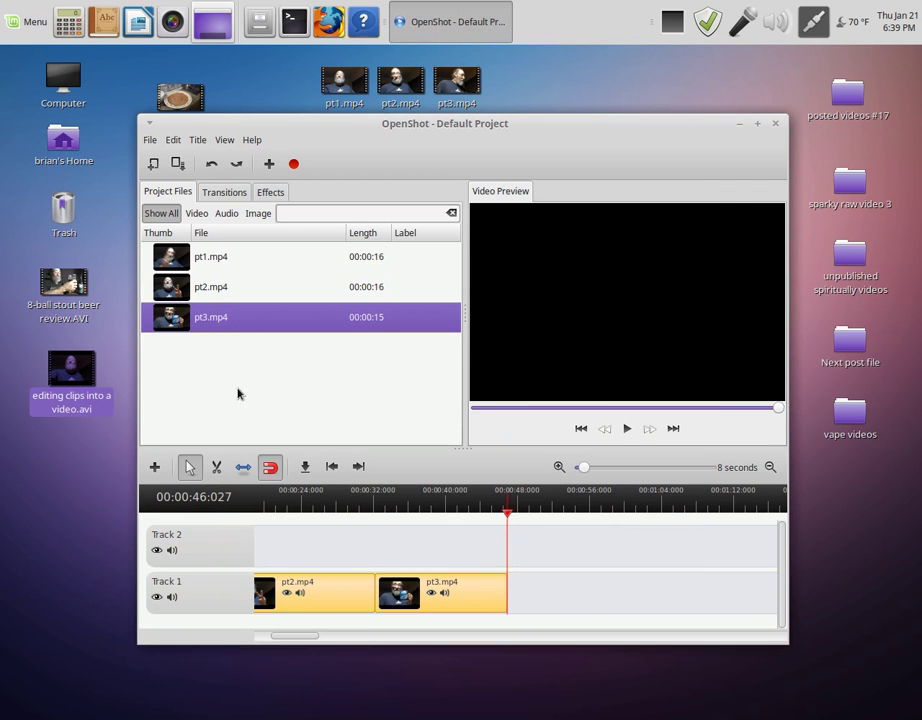
{"action": "left_click", "coordinate": [775, 127]}
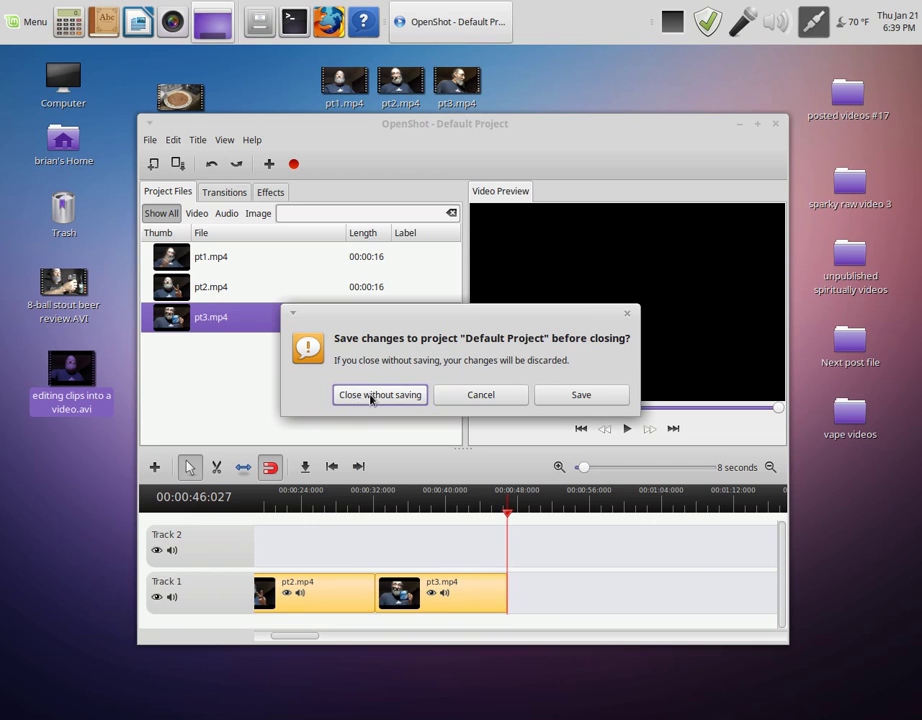
{"action": "left_click", "coordinate": [371, 396]}
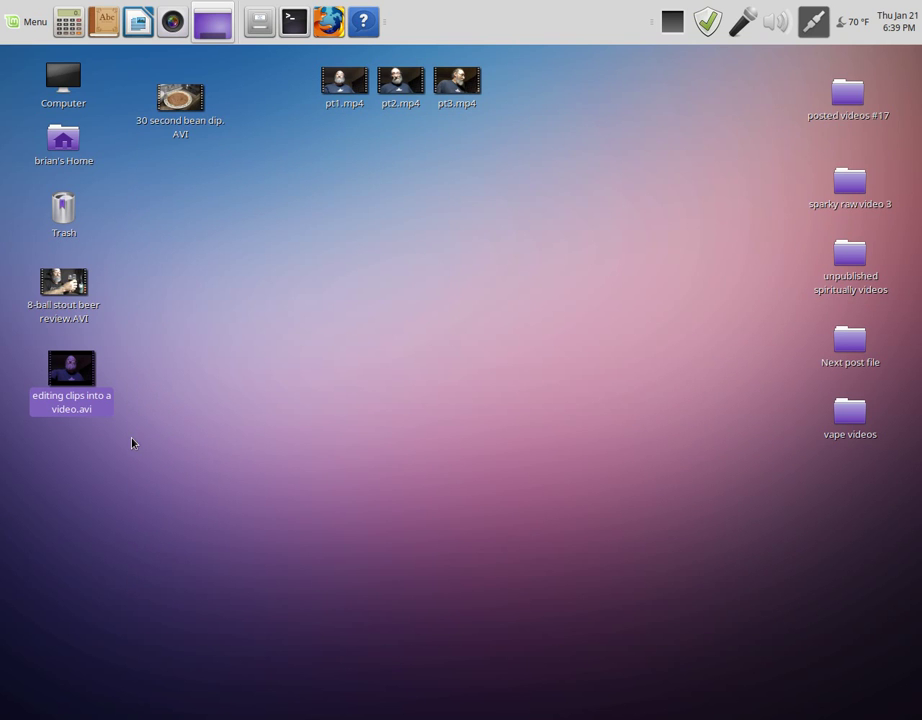
{"action": "left_click", "coordinate": [269, 481]}
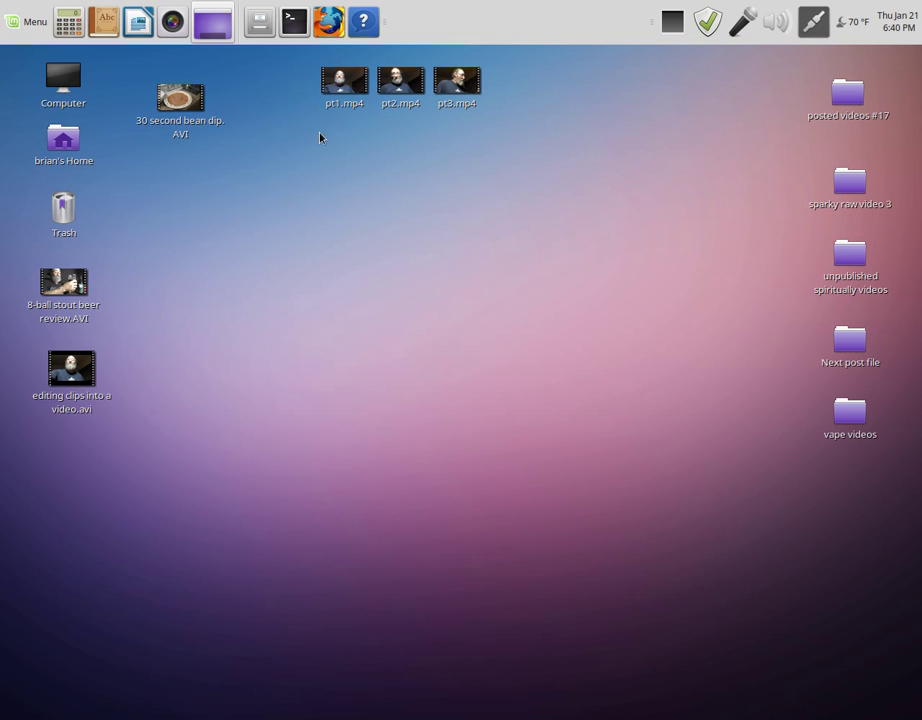
- Reopen pt1.mp4 in OpenShot, place it at Track 1's start, preview it, and rewind to the beginning
{"action": "right_click", "coordinate": [348, 89]}
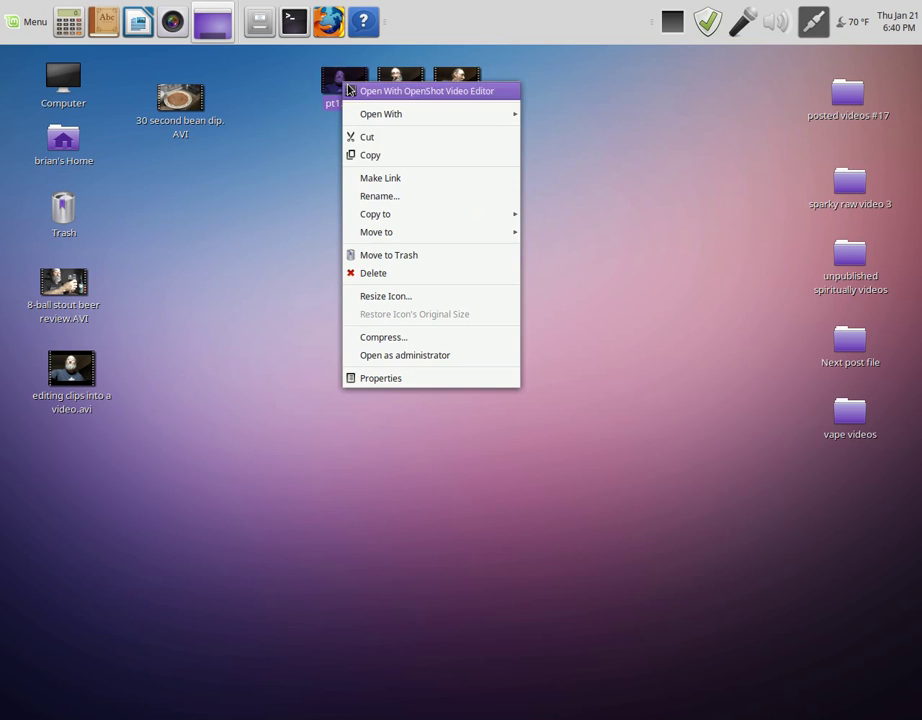
{"action": "left_click", "coordinate": [352, 91]}
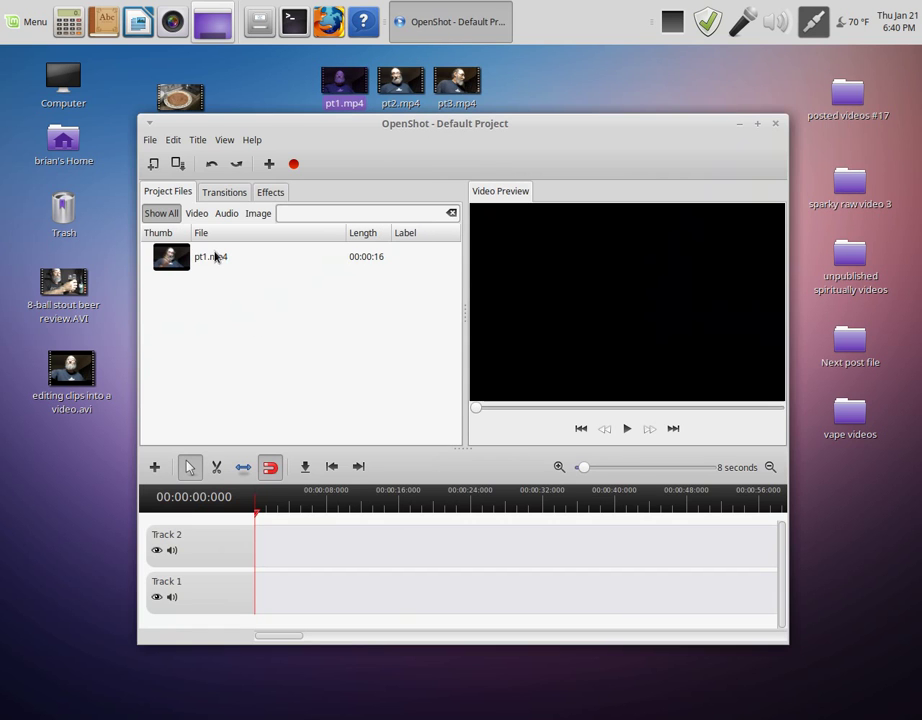
{"action": "left_click_drag", "start_coordinate": [222, 253], "coordinate": [281, 605]}
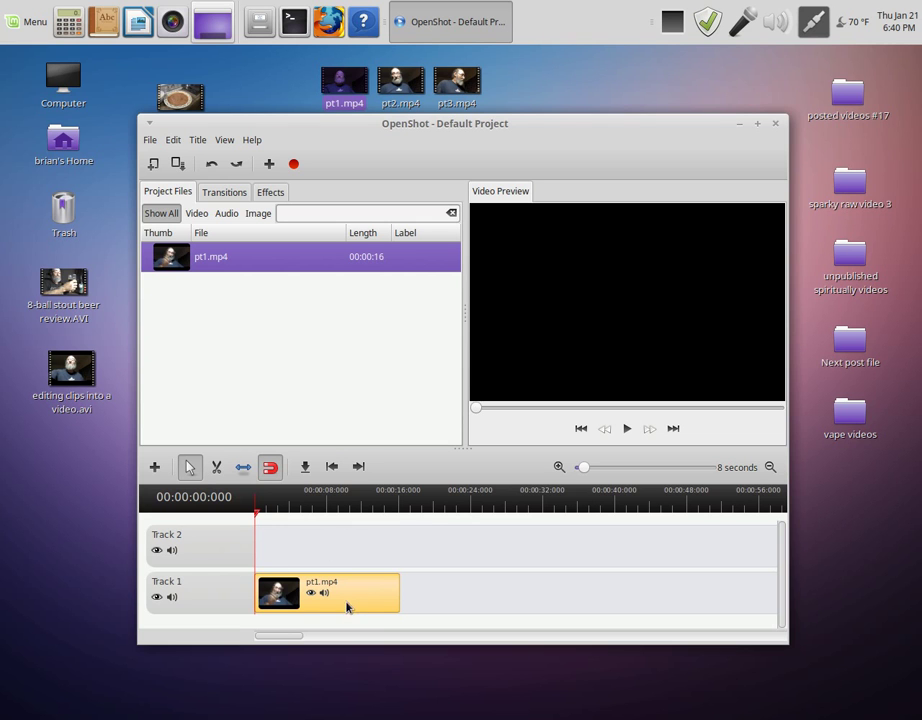
{"action": "left_click", "coordinate": [627, 430]}
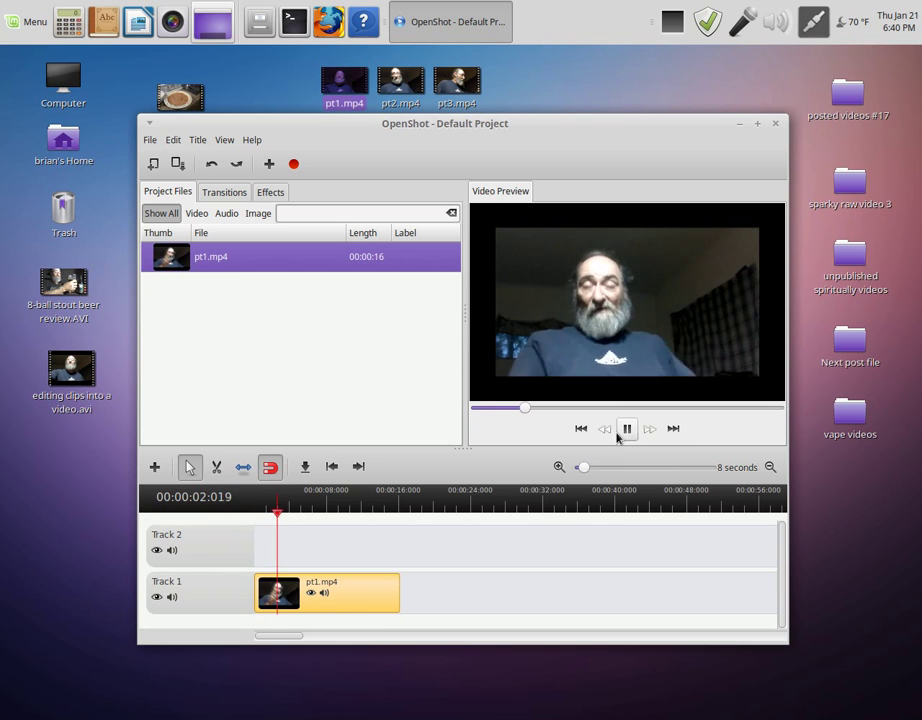
{"action": "key", "text": "j"}
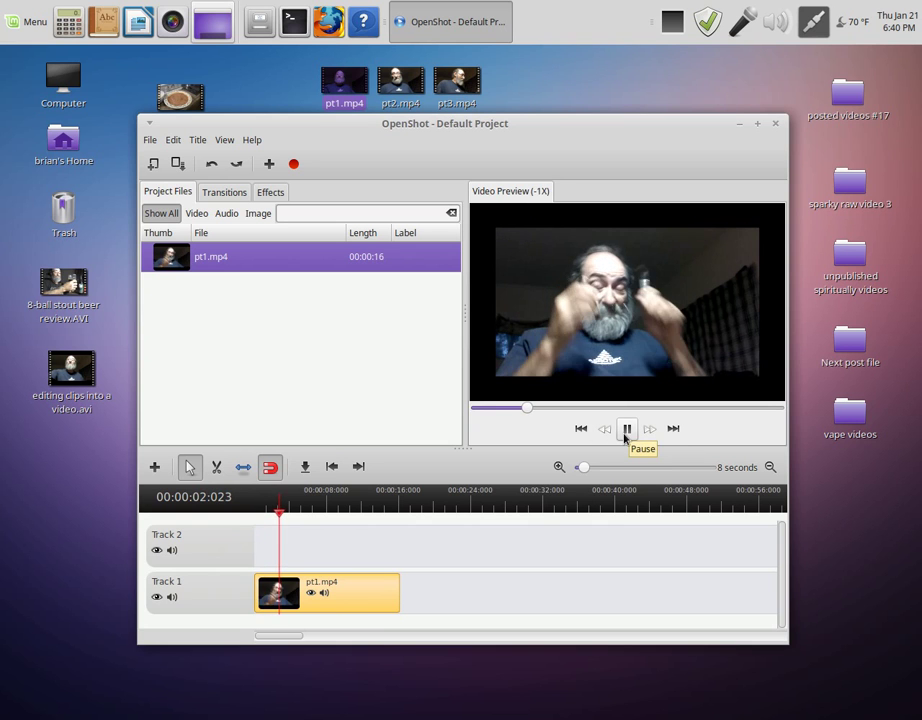
{"action": "left_click", "coordinate": [625, 433]}
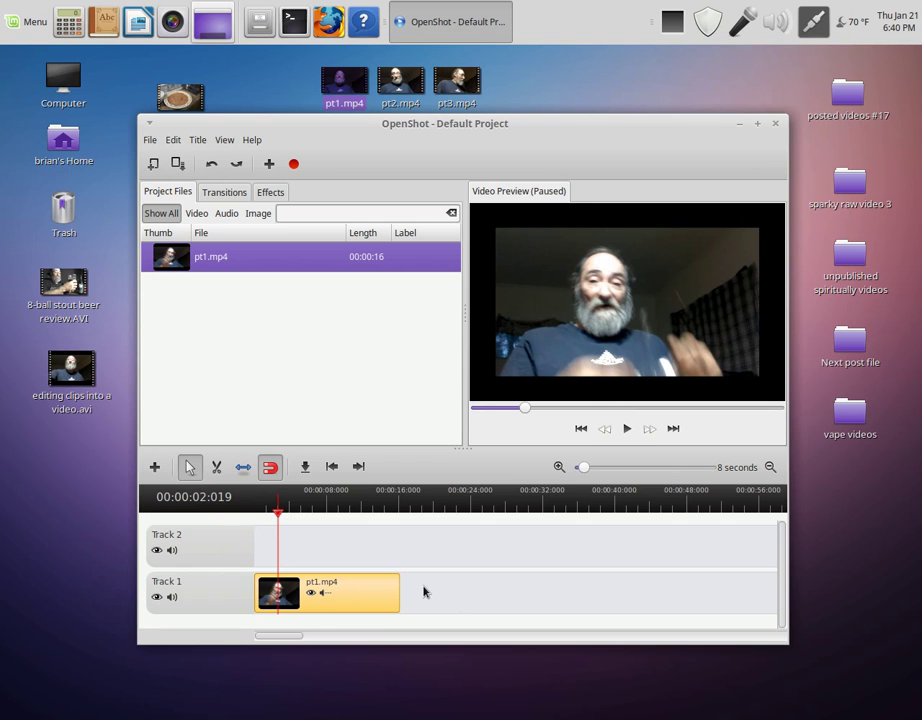
{"action": "left_click", "coordinate": [581, 429]}
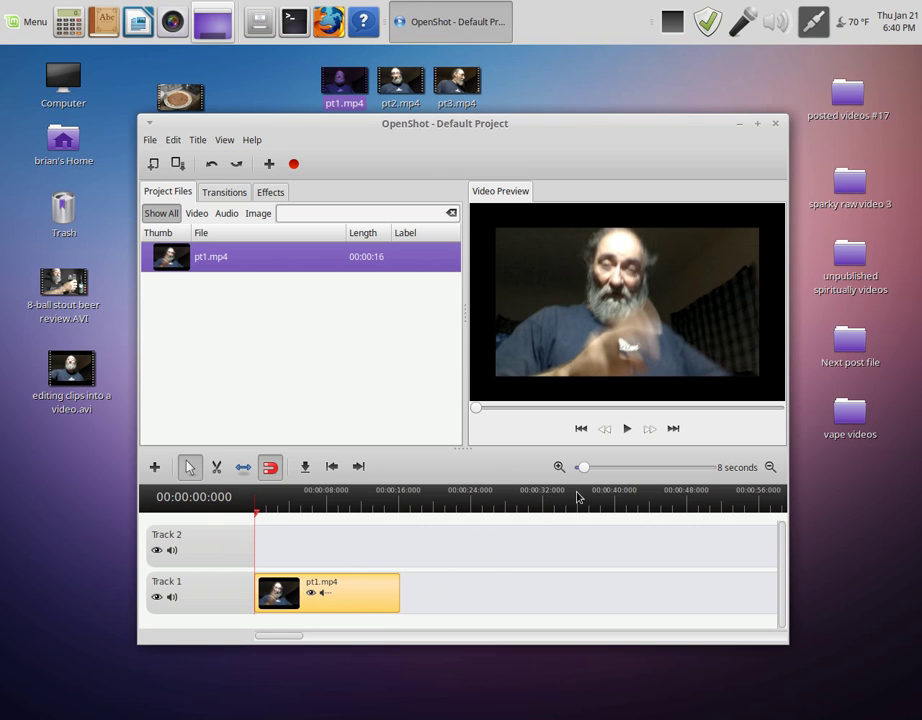
- Play the preview and stop the playhead at about 00:05
{"action": "left_click", "coordinate": [627, 428]}
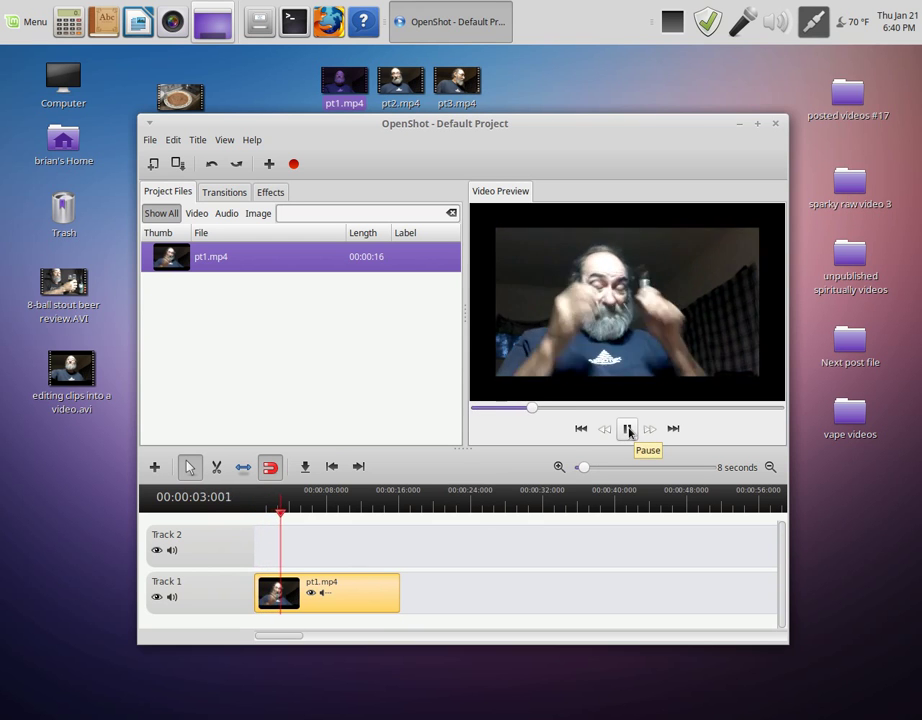
{"action": "left_click", "coordinate": [627, 428]}
{"action": "left_click", "coordinate": [627, 428]}
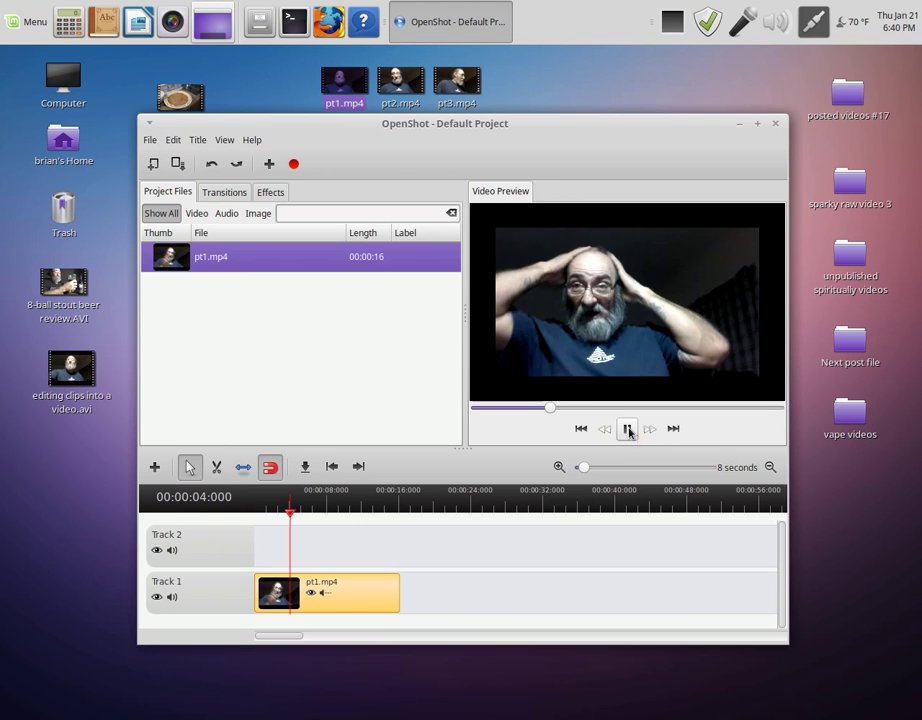
{"action": "left_click", "coordinate": [627, 428]}
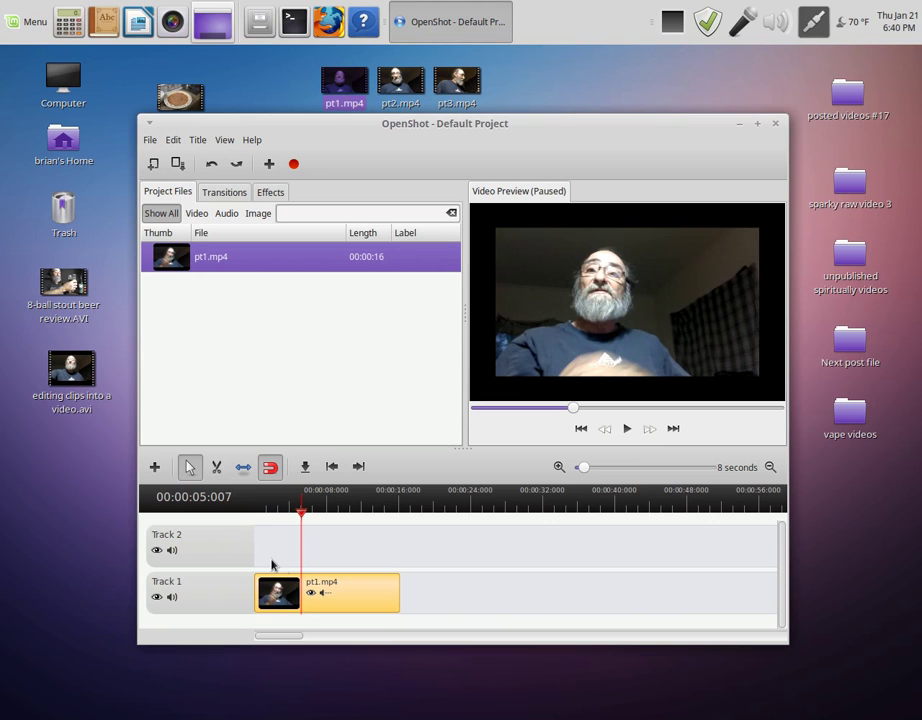
- Razor-split pt1.mp4 at 5 seconds, remove the first piece, and move the rest to Track 1's start
{"action": "left_click", "coordinate": [216, 467]}
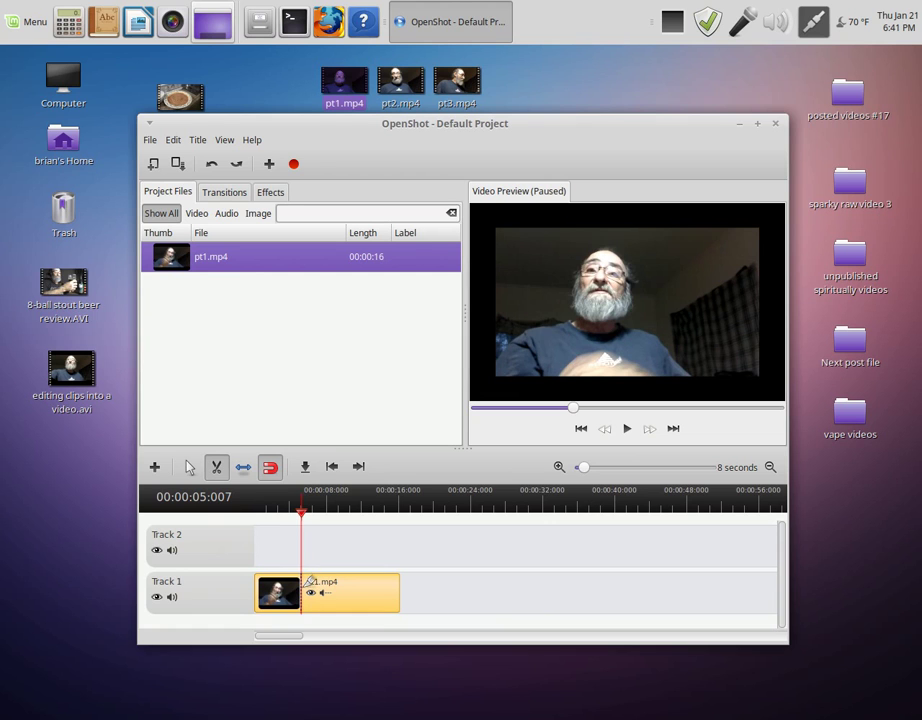
{"action": "left_click", "coordinate": [303, 588]}
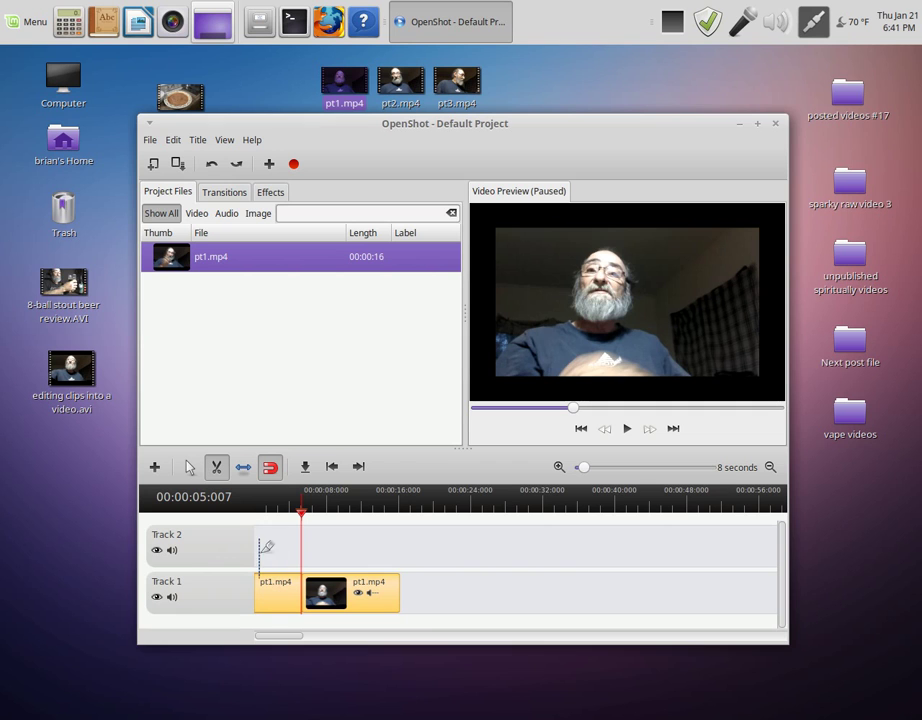
{"action": "left_click", "coordinate": [190, 468]}
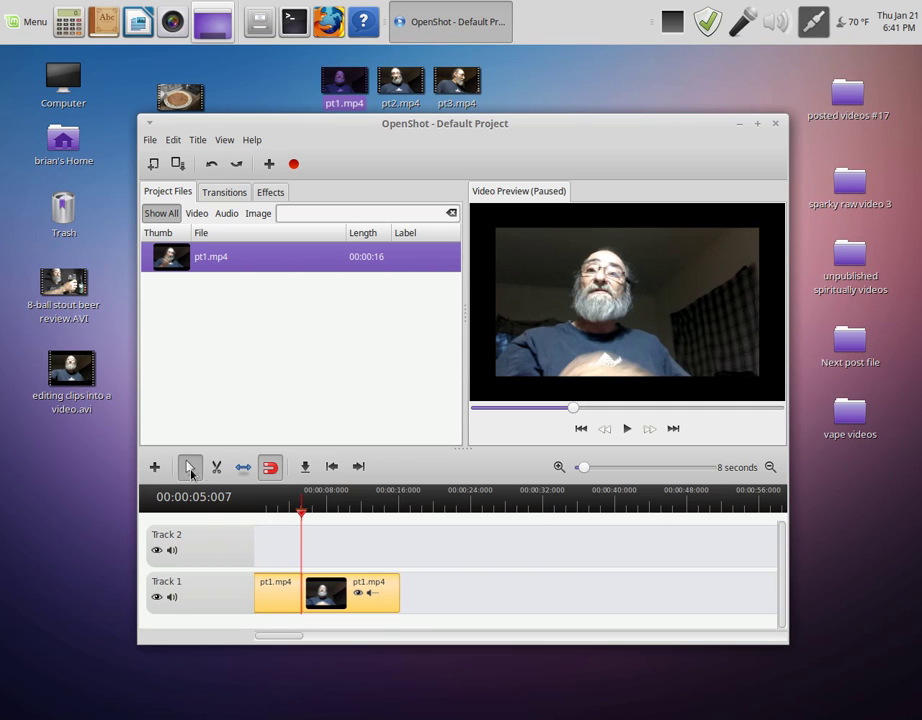
{"action": "right_click", "coordinate": [274, 591]}
{"action": "left_click", "coordinate": [302, 530]}
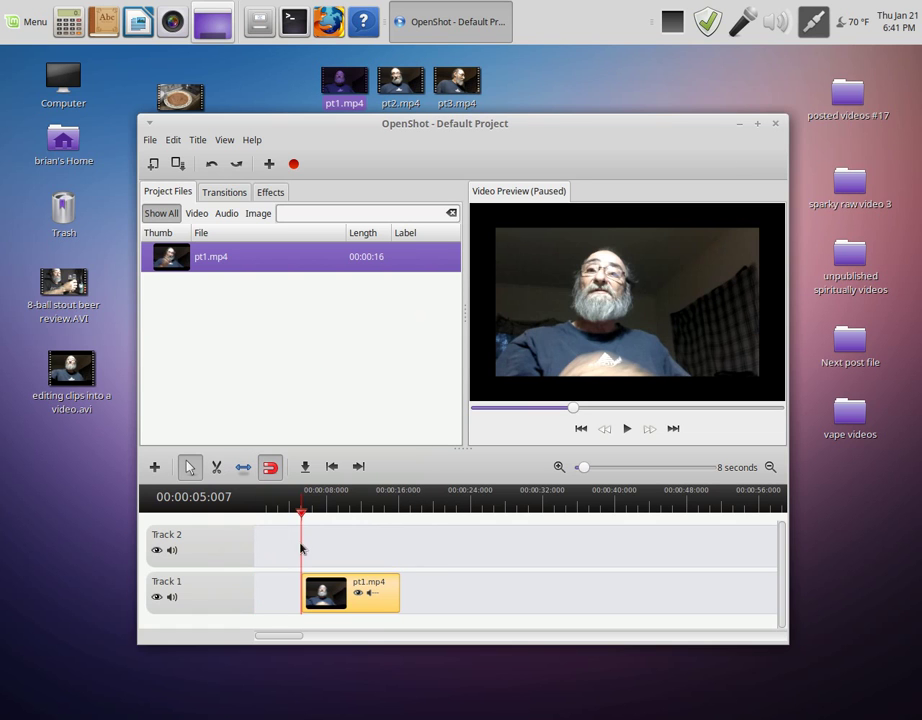
{"action": "left_click_drag", "start_coordinate": [318, 596], "coordinate": [296, 592]}
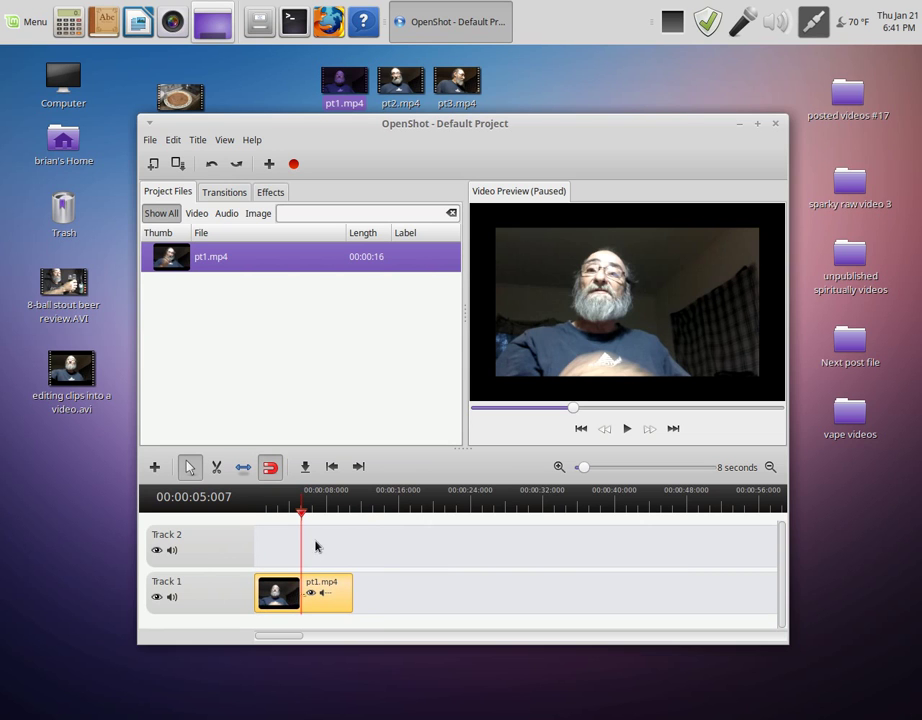
- Play pt1.mp4 from the beginning and pause at the 00:10 mark
{"action": "left_click", "coordinate": [580, 429]}
{"action": "left_click", "coordinate": [622, 434]}
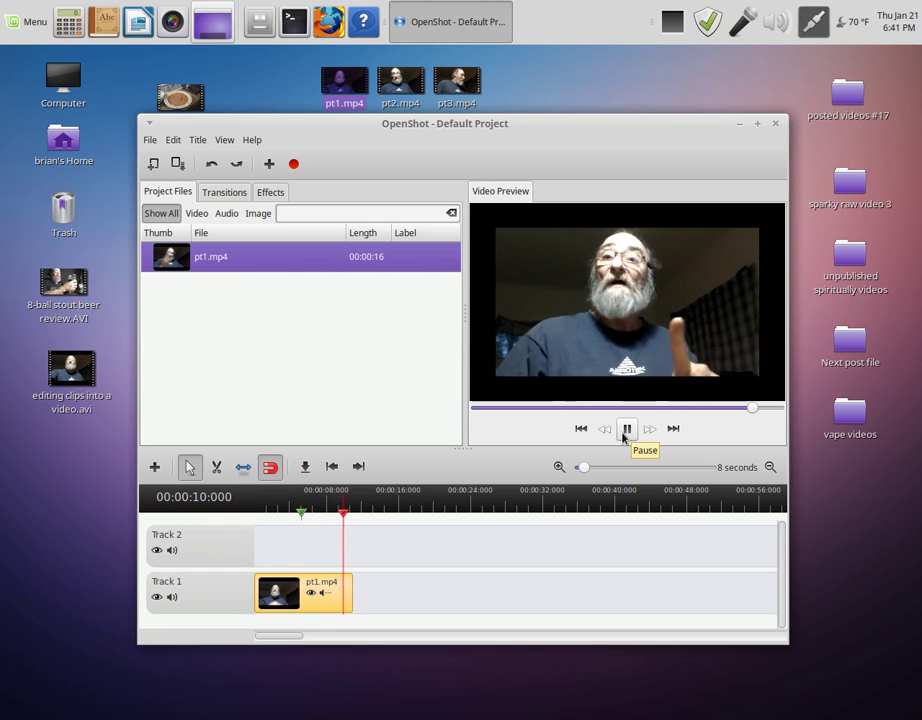
{"action": "left_click", "coordinate": [624, 435]}
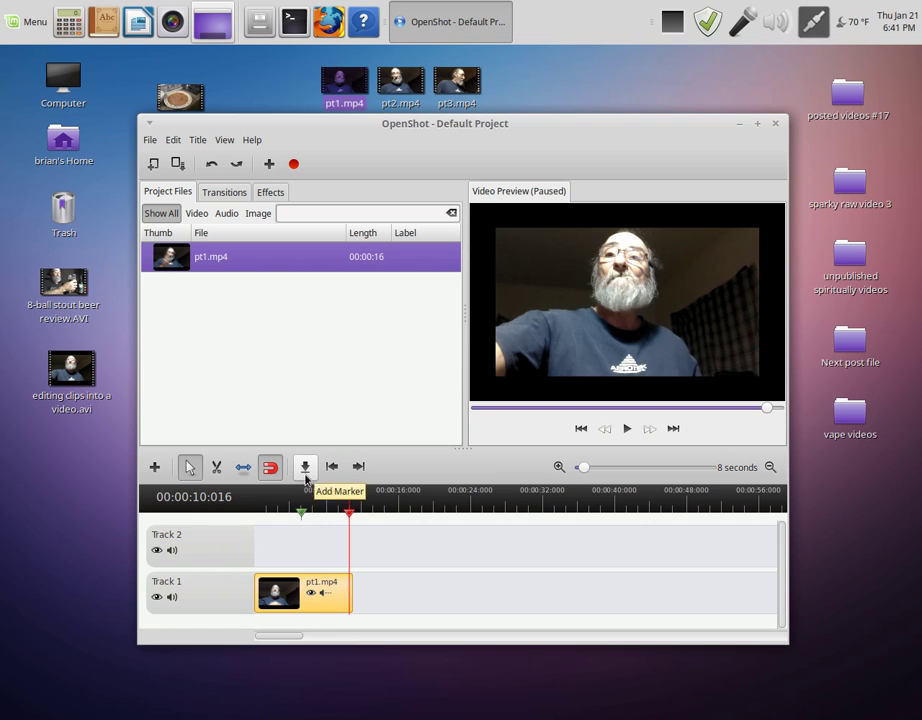
- Cut pt1.mp4 at 00:10 with the Razor tool and remove the tail piece
{"action": "left_click", "coordinate": [217, 468]}
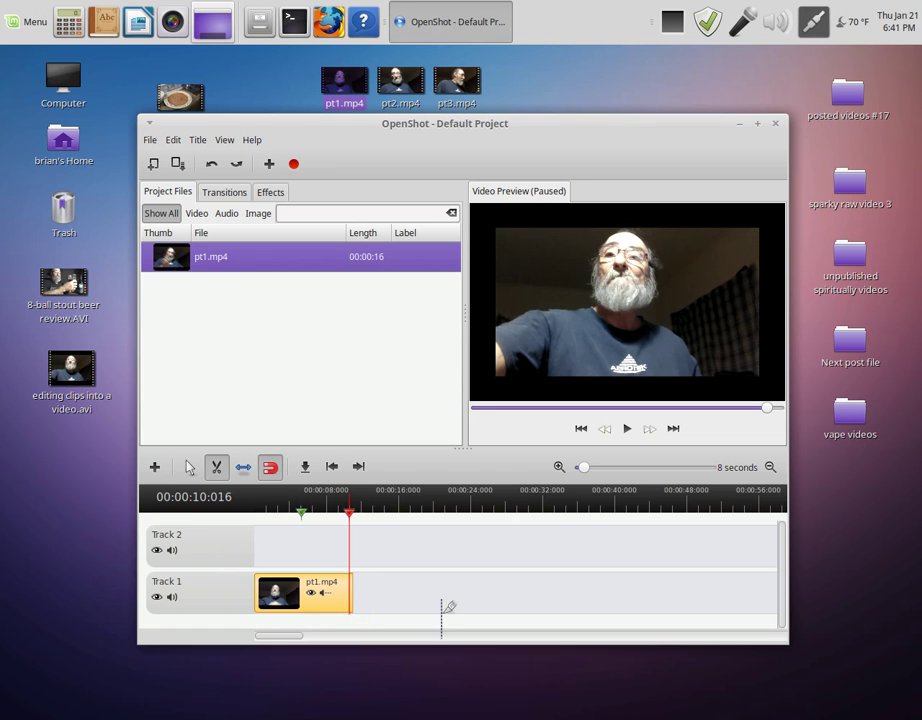
{"action": "left_click", "coordinate": [189, 466]}
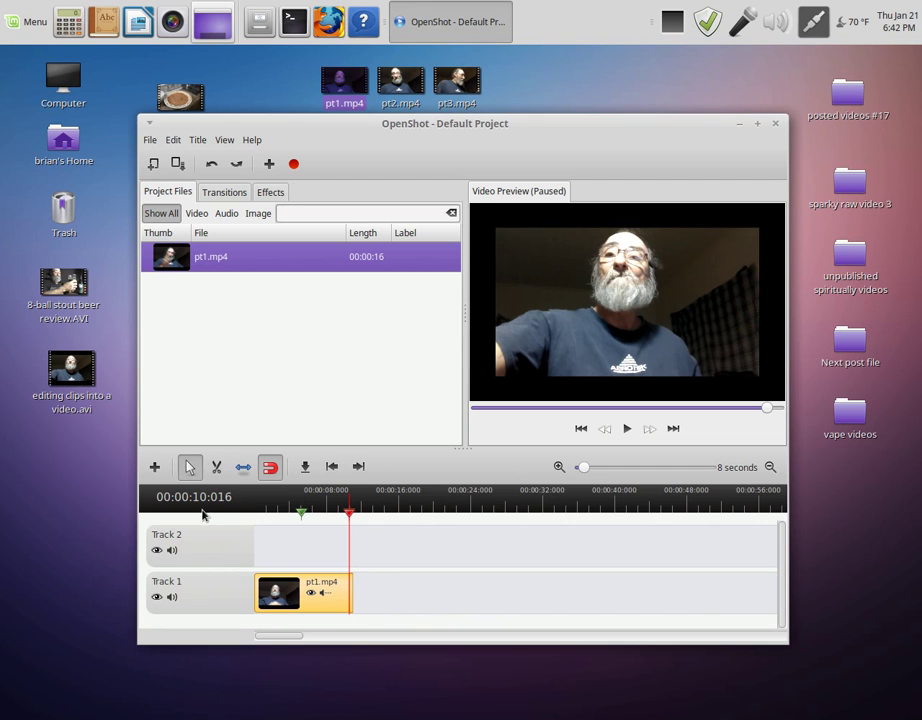
{"action": "right_click", "coordinate": [351, 608]}
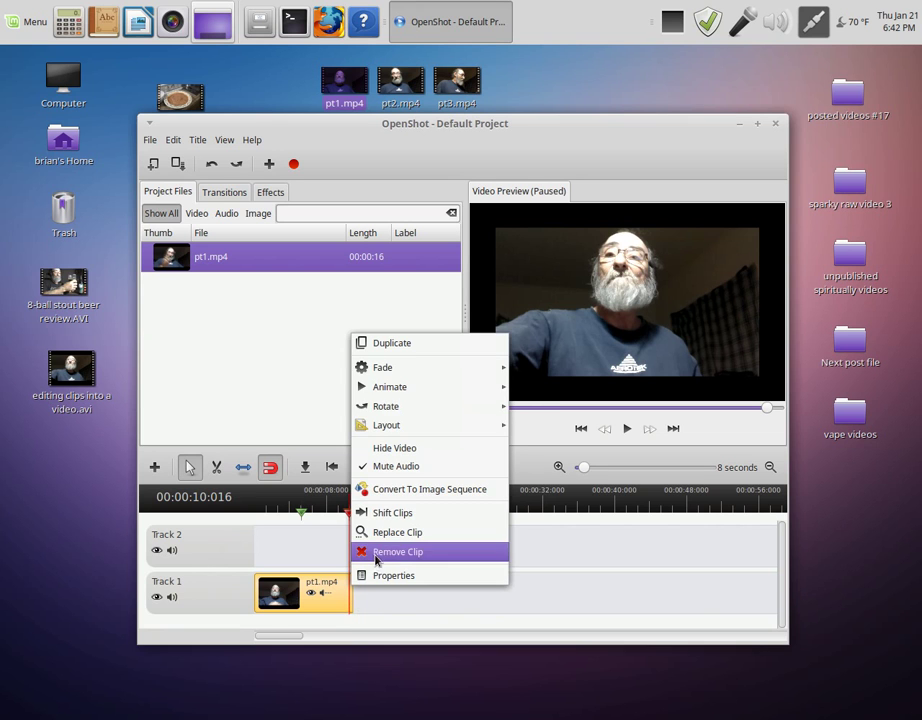
{"action": "left_click", "coordinate": [377, 556]}
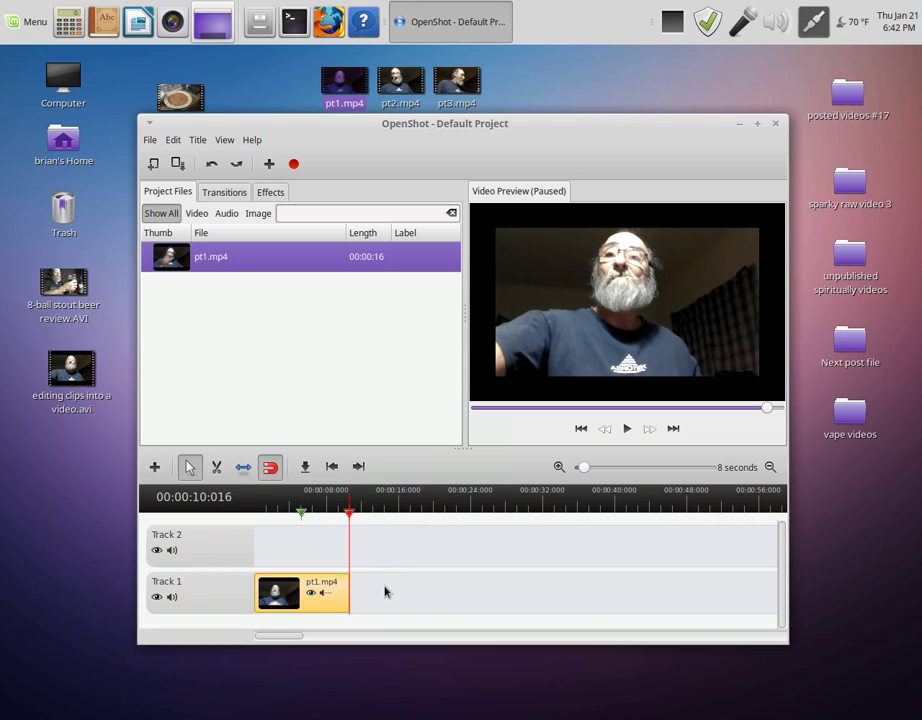
- Import pt2.mp4, place it right after pt1.mp4 on Track 1, and preview the join
{"action": "left_click_drag", "start_coordinate": [400, 85], "coordinate": [333, 345]}
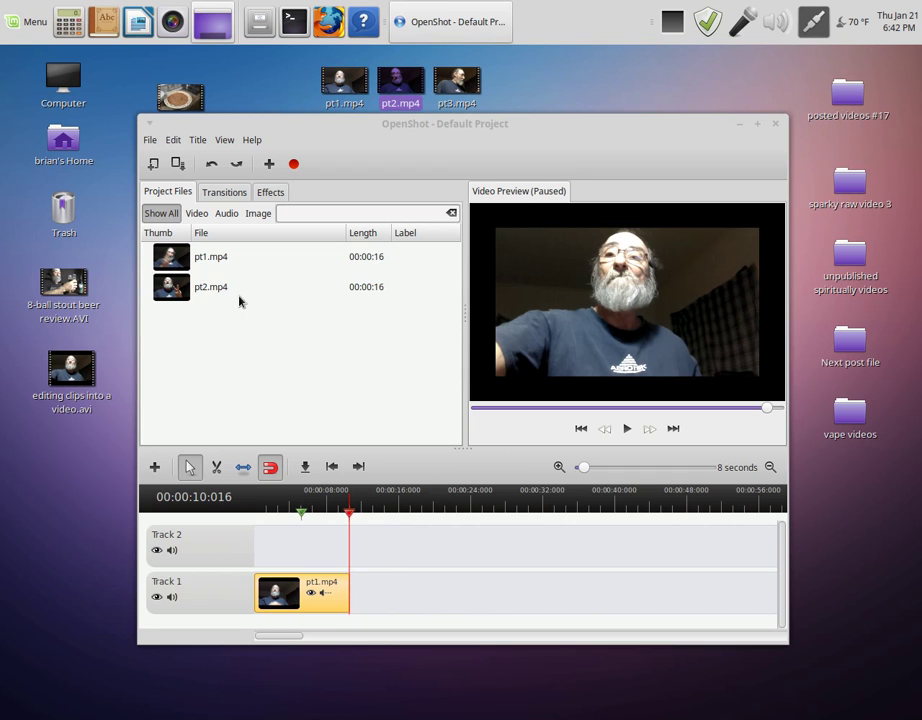
{"action": "left_click_drag", "start_coordinate": [247, 286], "coordinate": [381, 592]}
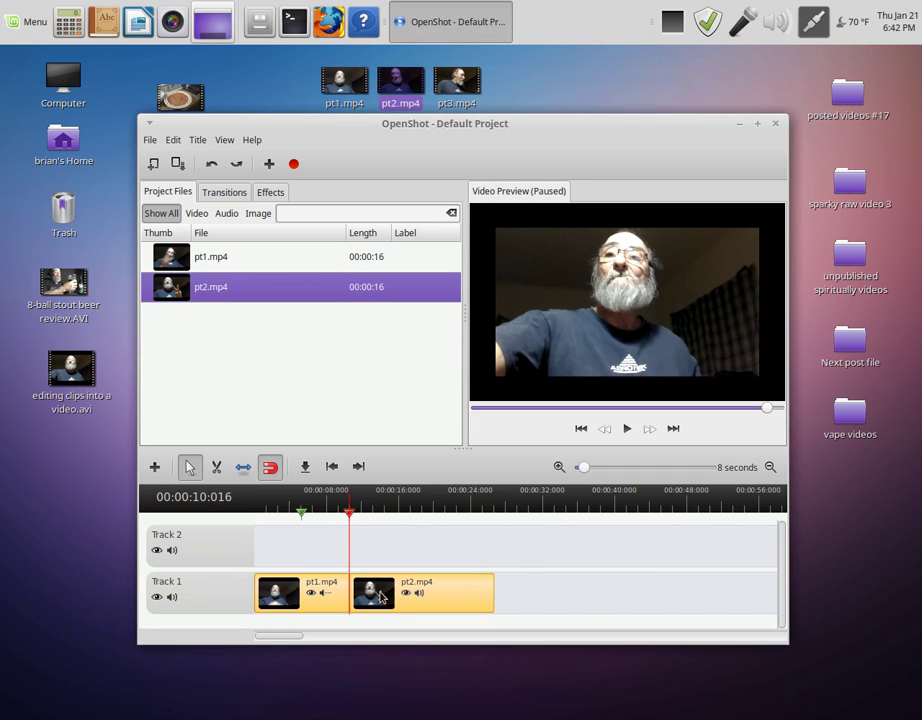
{"action": "left_click", "coordinate": [607, 430]}
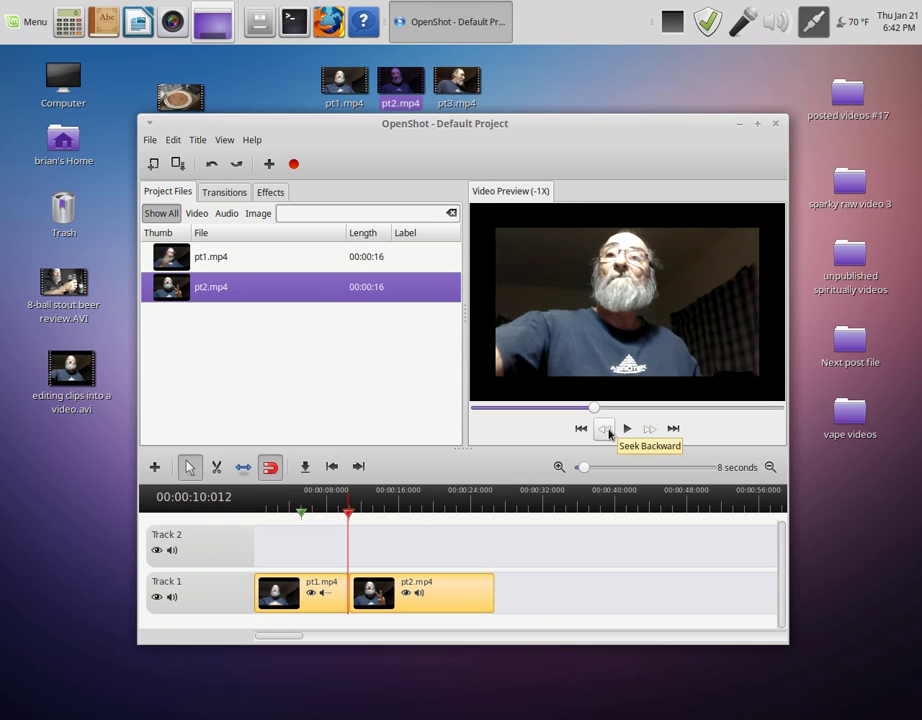
{"action": "left_click", "coordinate": [607, 430]}
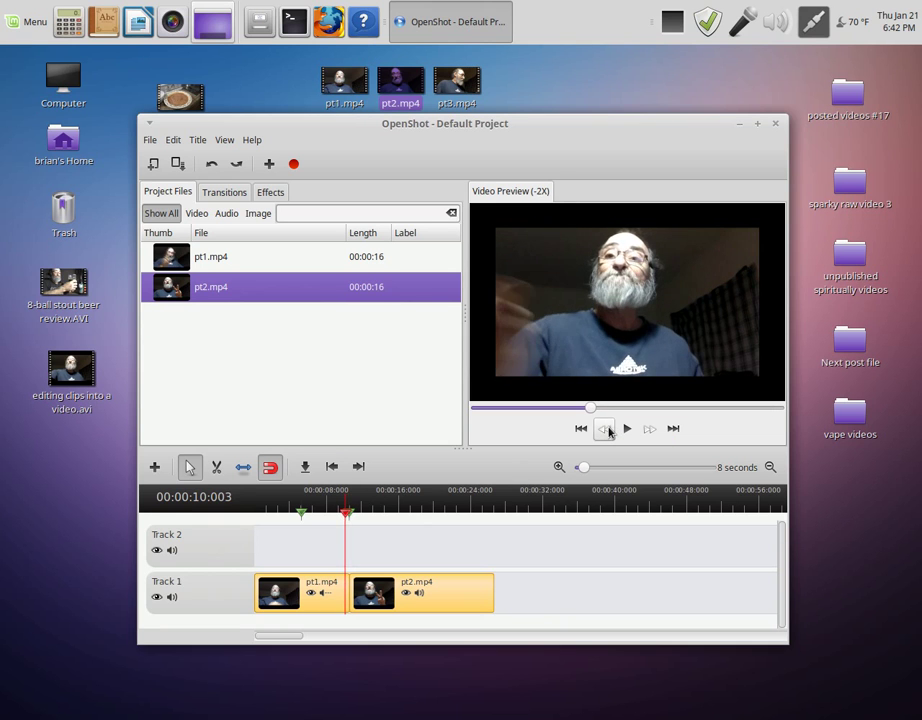
{"action": "left_click", "coordinate": [606, 430]}
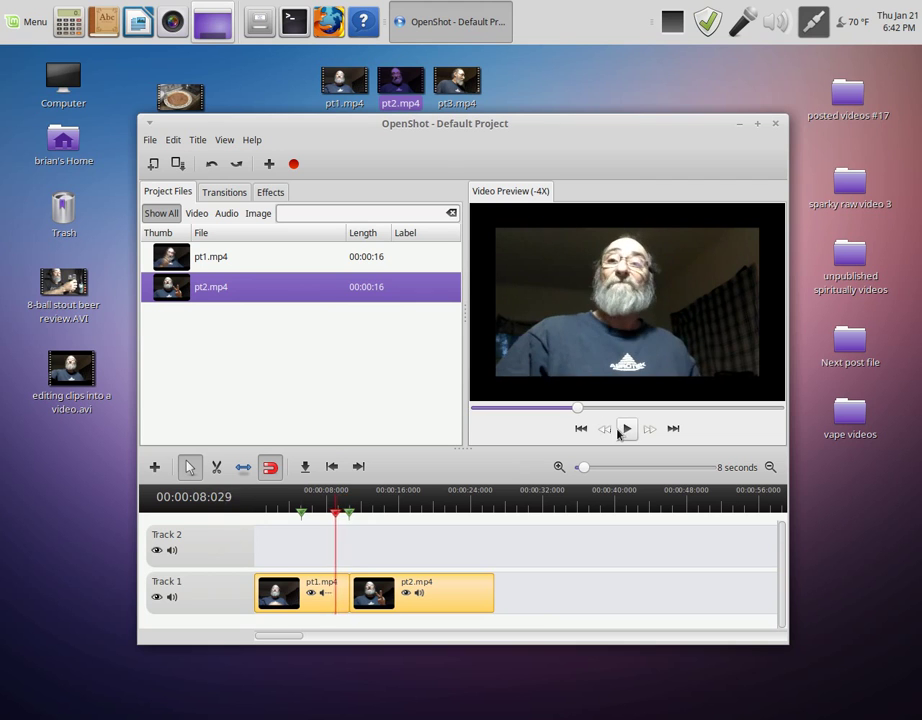
{"action": "left_click", "coordinate": [625, 430]}
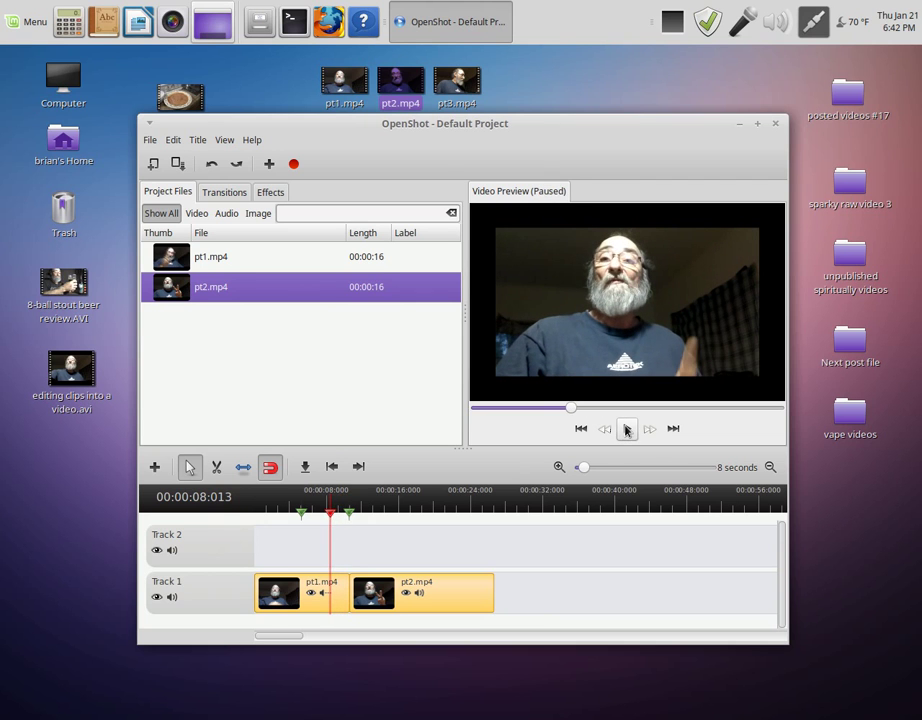
{"action": "left_click", "coordinate": [626, 430]}
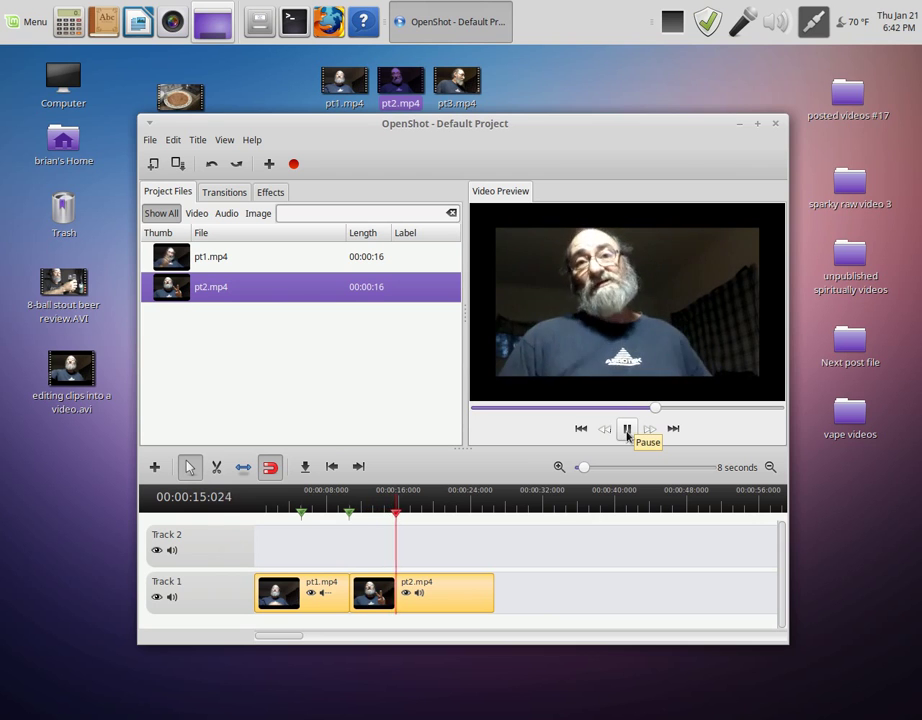
{"action": "left_click", "coordinate": [627, 430]}
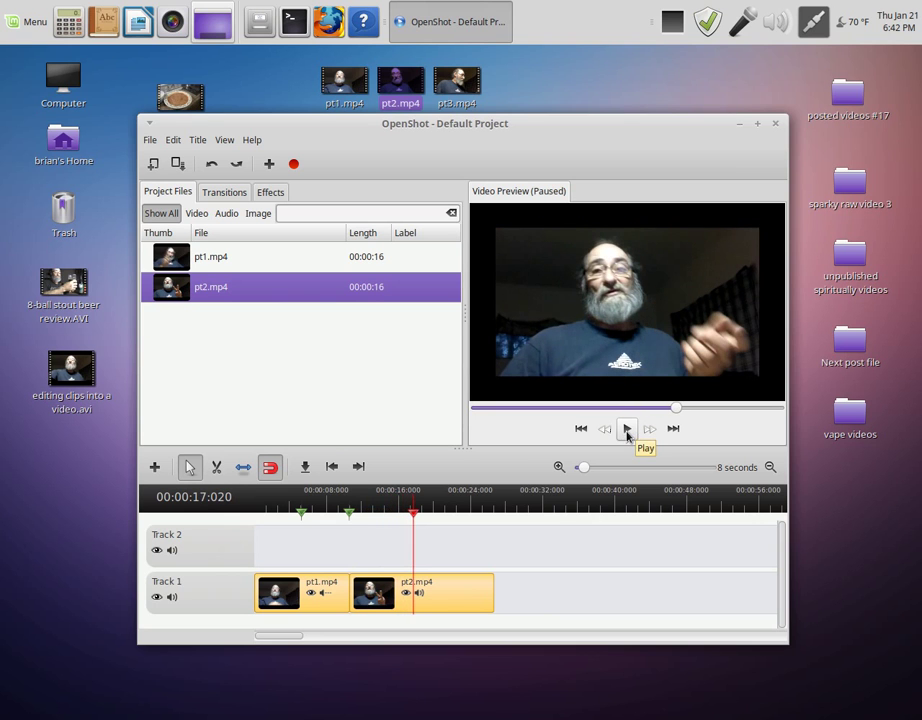